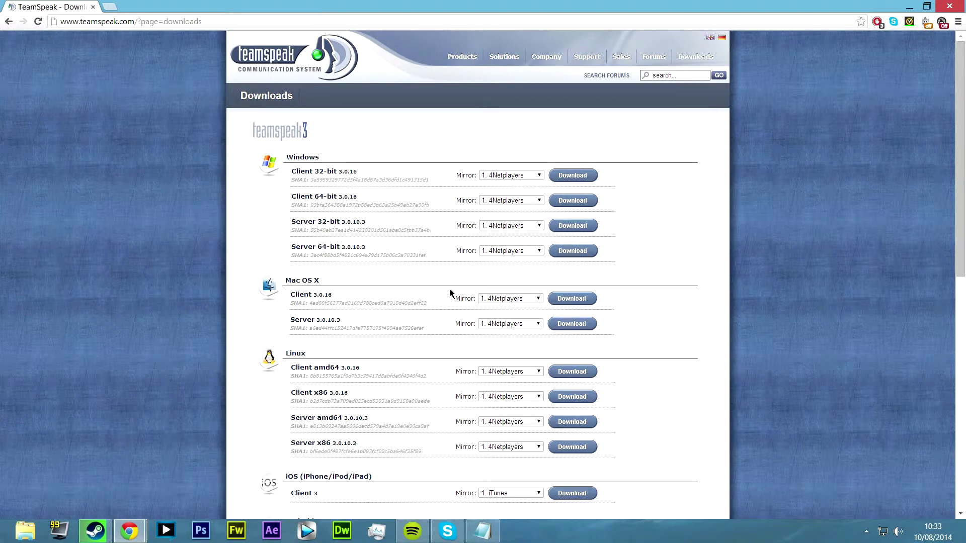
- Review the TeamSpeak 3 client and server packages offered for Windows on the Downloads page
scroll(438, 352, "down", 6)
scroll(446, 361, "up", 6)
left_click_drag(328, 174, 288, 176)
left_click(334, 176)
left_click_drag(287, 200, 361, 192)
left_click(325, 196)
left_click_drag(315, 220, 345, 227)
left_click(349, 229)
- Download Windows Server 64-bit 3.0.10.3, accepting the license agreement and skipping the survey, and shrink the browser window to expose the desktop
left_click(574, 254)
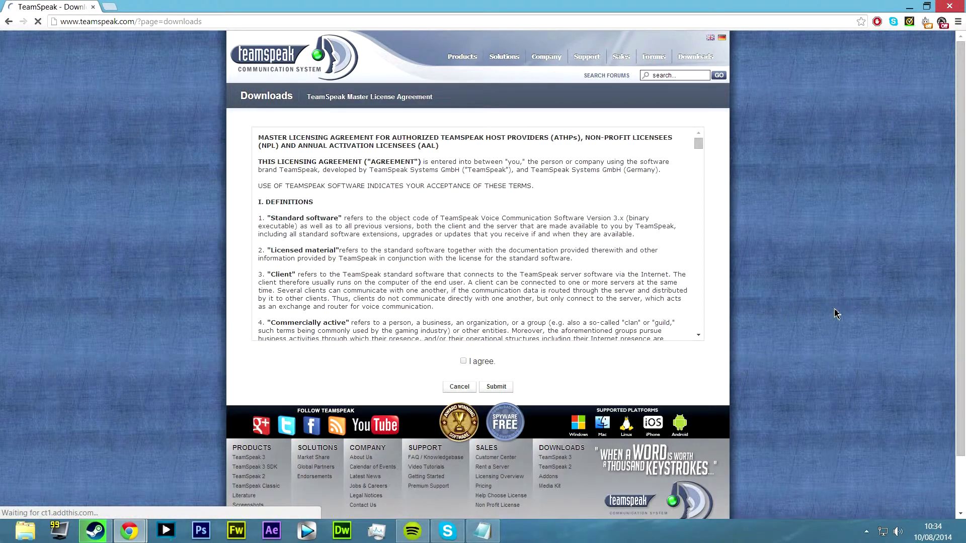
left_click(463, 362)
left_click(496, 387)
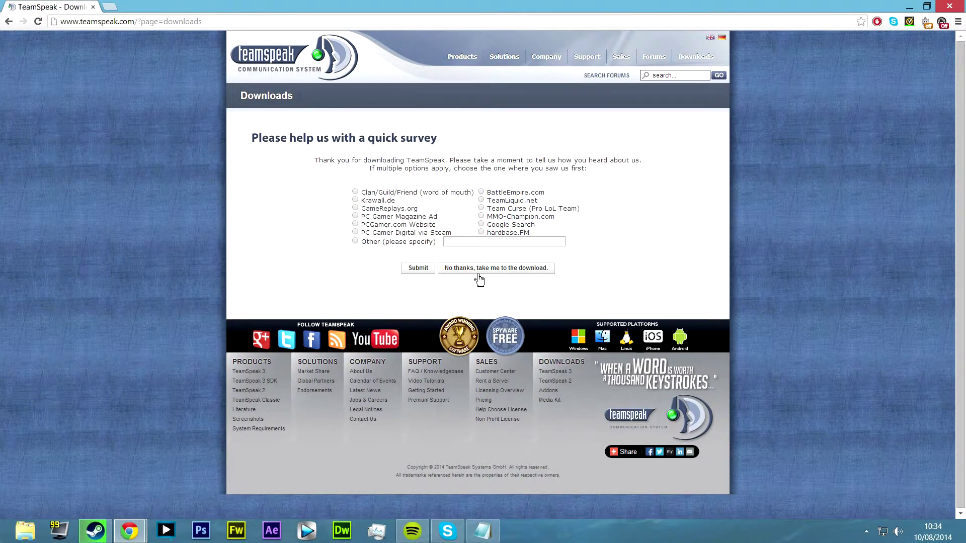
left_click(478, 273)
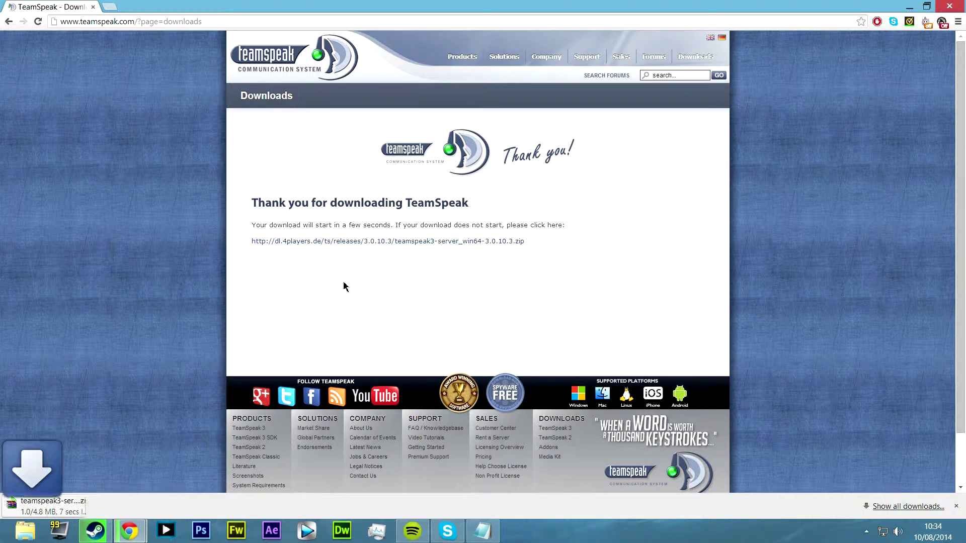
double_click(408, 8)
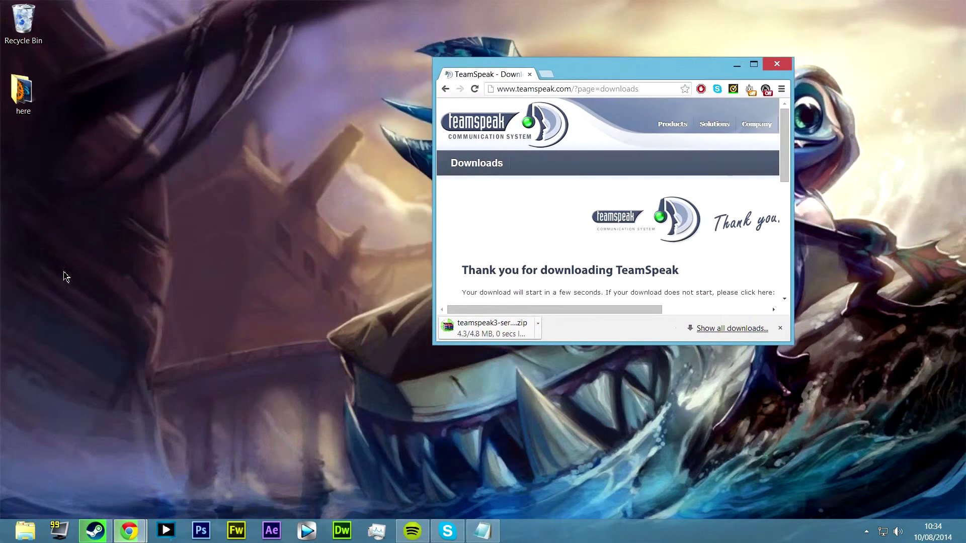
right_click(36, 249)
mouse_move(85, 385)
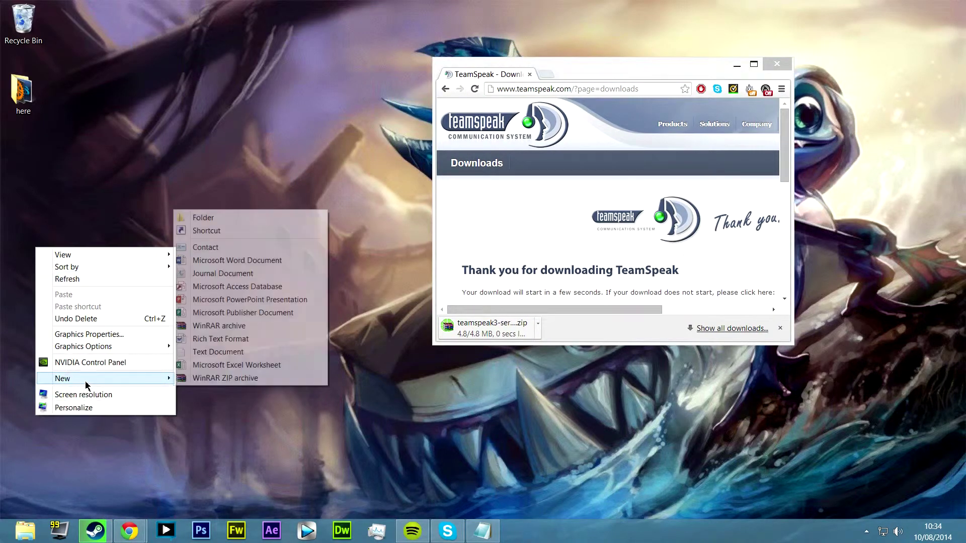
left_click(243, 230)
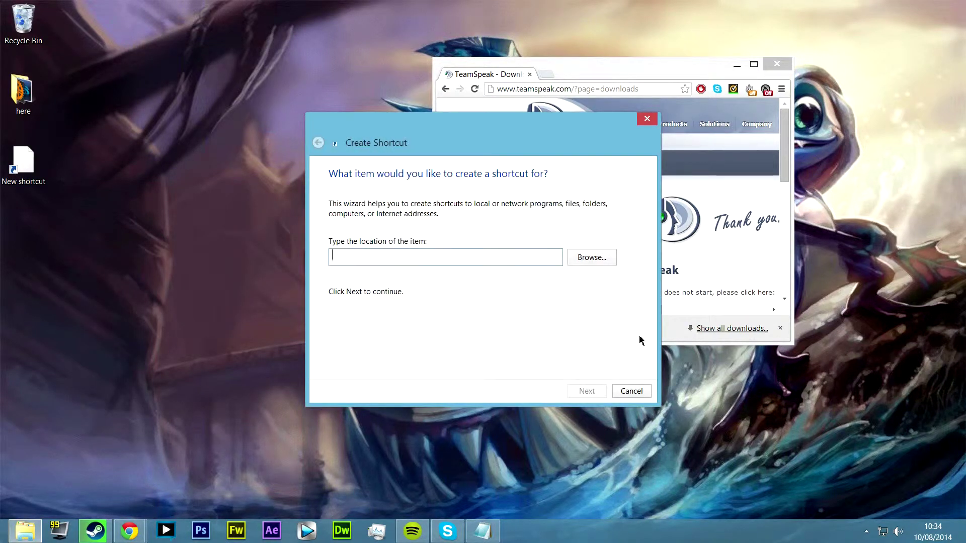
left_click(631, 391)
- Create a new folder named TeamSpeak3 Server on the desktop
right_click(9, 162)
mouse_move(85, 291)
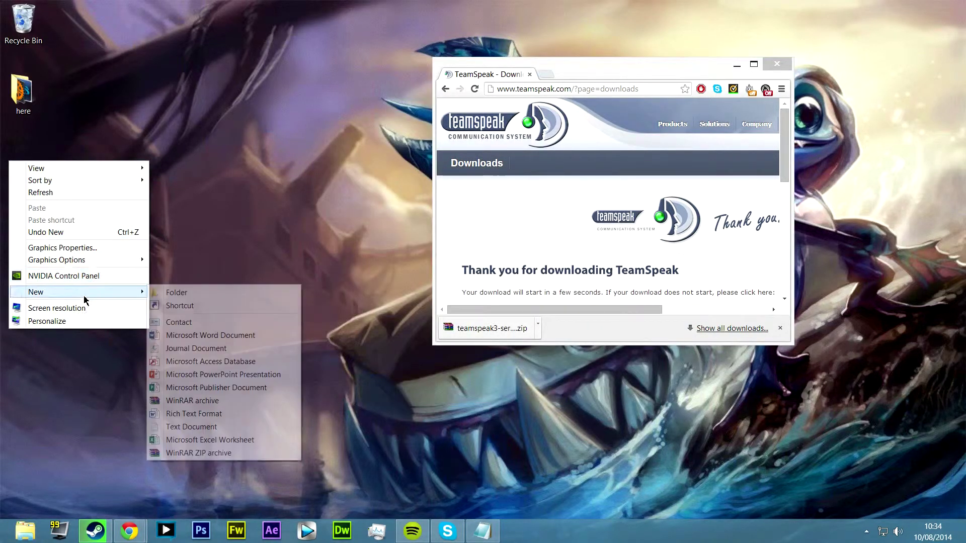
left_click(162, 291)
type("T")
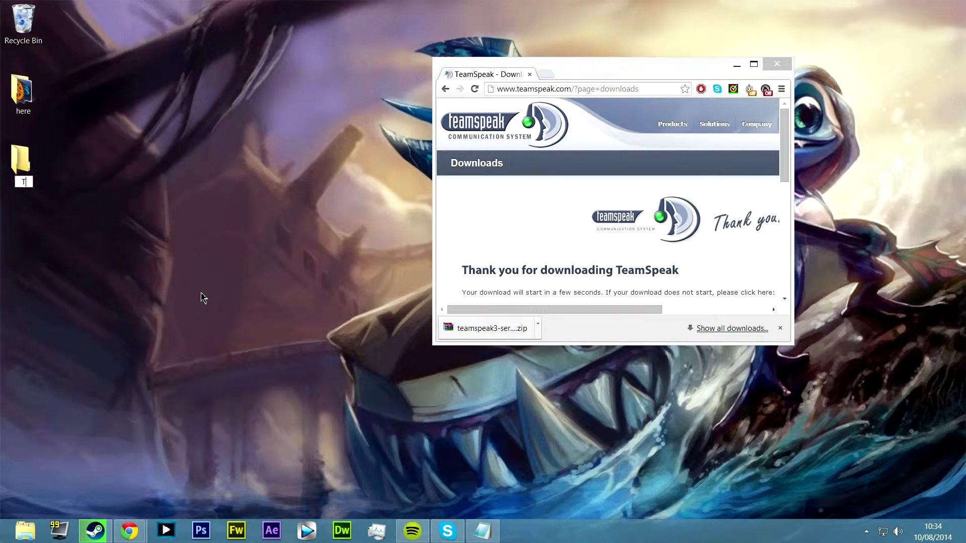
type("eamSpeak3 Server")
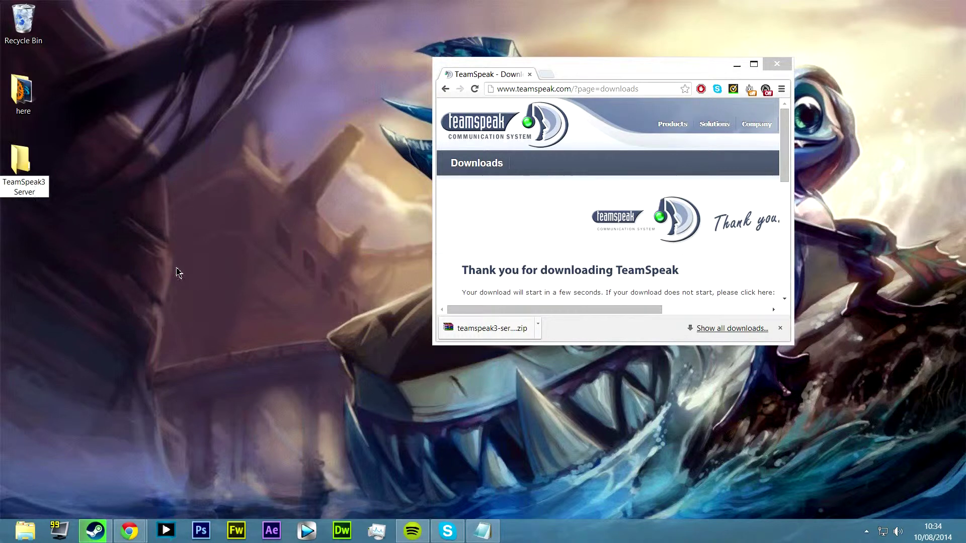
key("Return")
- Extract the teamspeak3 server folder from the downloaded zip into the desktop's TeamSpeak3 Server folder and close the archive
left_click(463, 335)
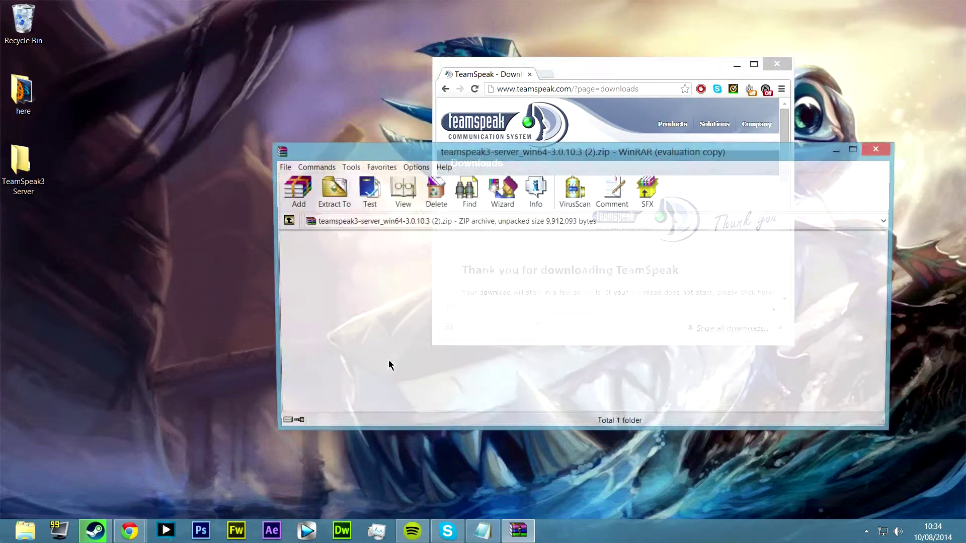
left_click(302, 263)
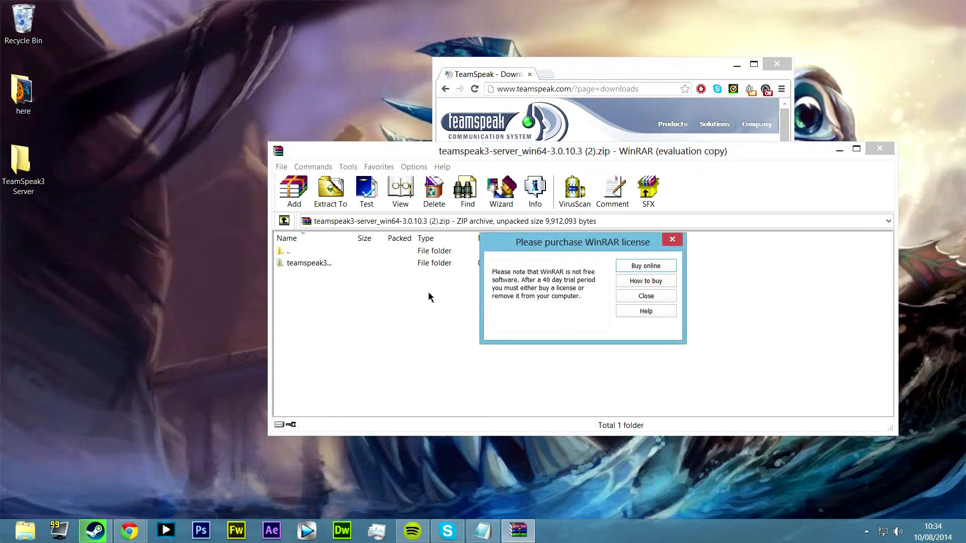
left_click(639, 297)
left_click_drag(308, 264, 21, 171)
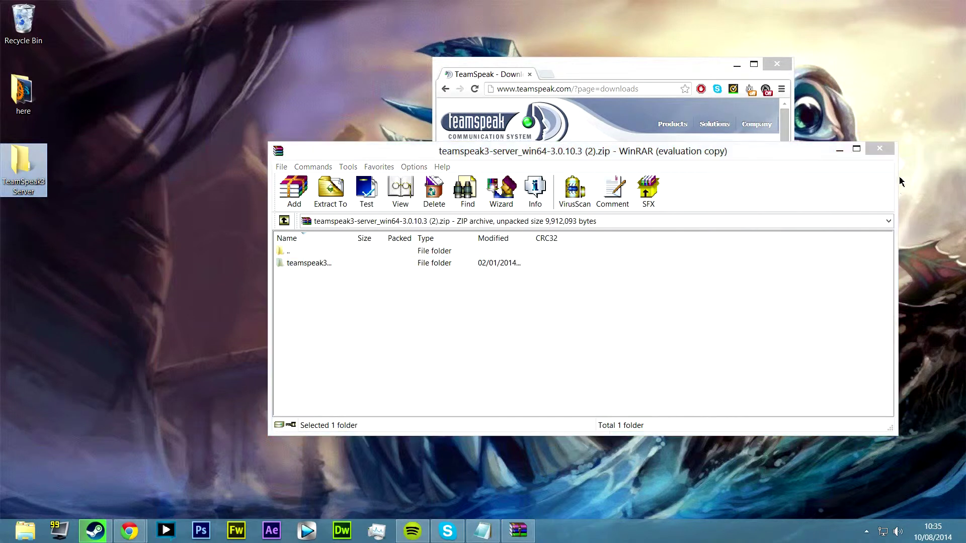
left_click(857, 148)
left_click(949, 6)
- Open the extracted teamspeak3-server_win64 folder inside TeamSpeak3 Server and maximize its window
double_click(22, 161)
double_click(302, 128)
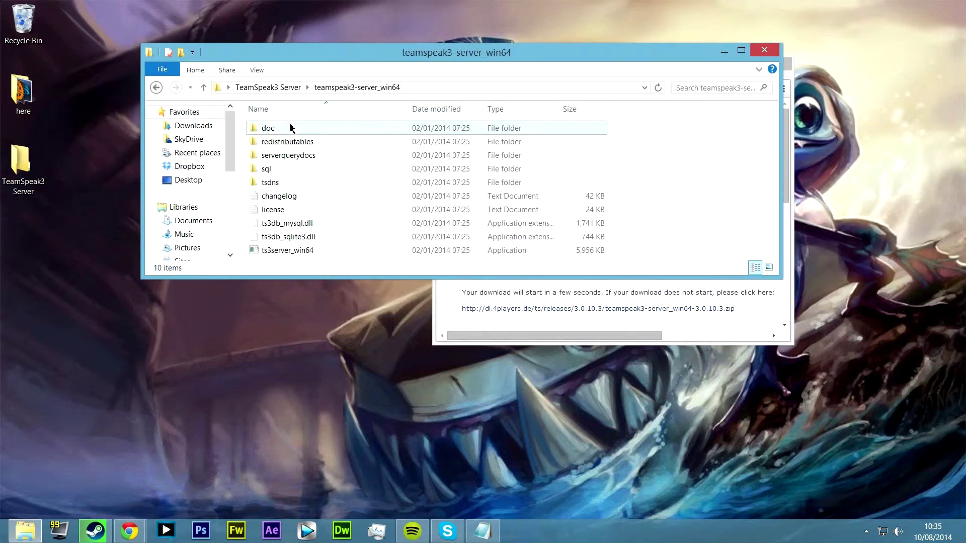
left_click_drag(366, 62, 355, 4)
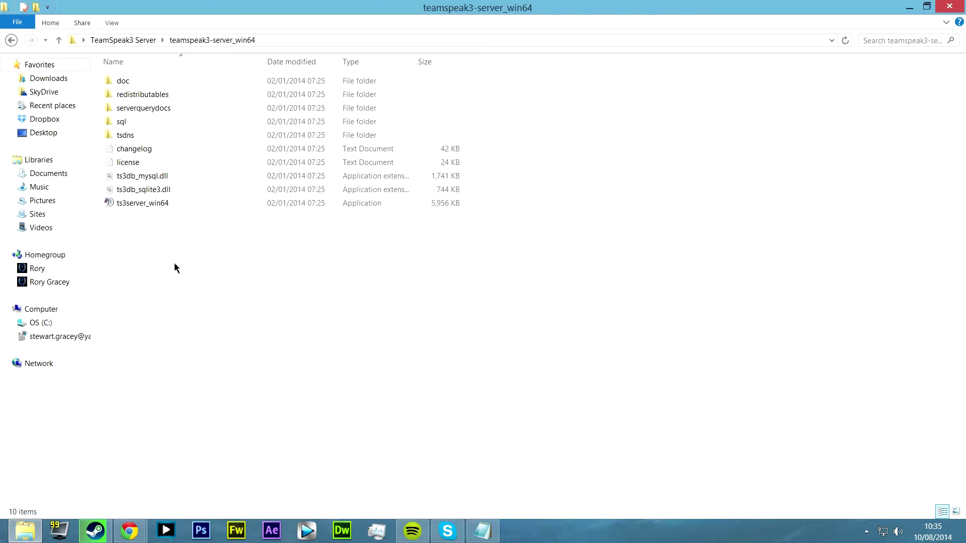
- Run the ts3server_win64 application and bring its server credentials window to the front
double_click(167, 204)
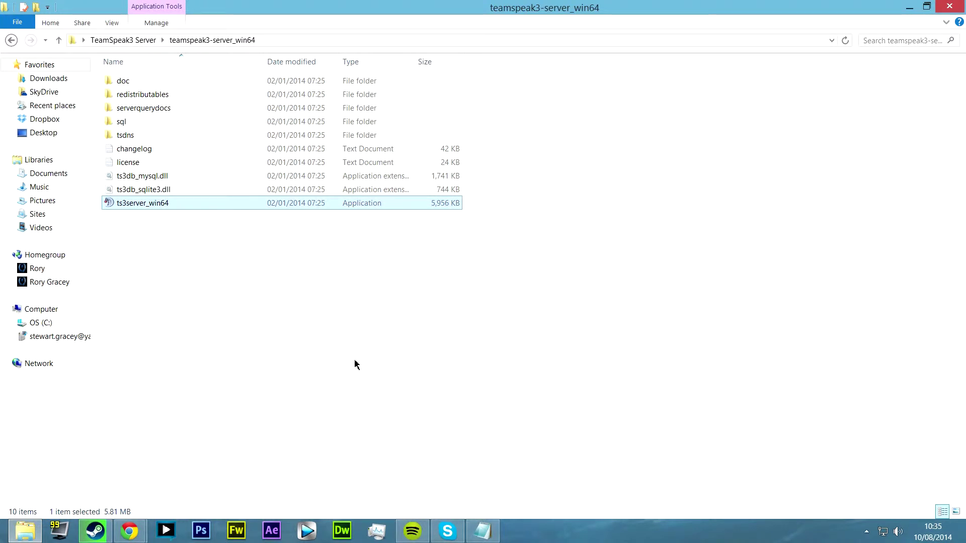
mouse_move(489, 527)
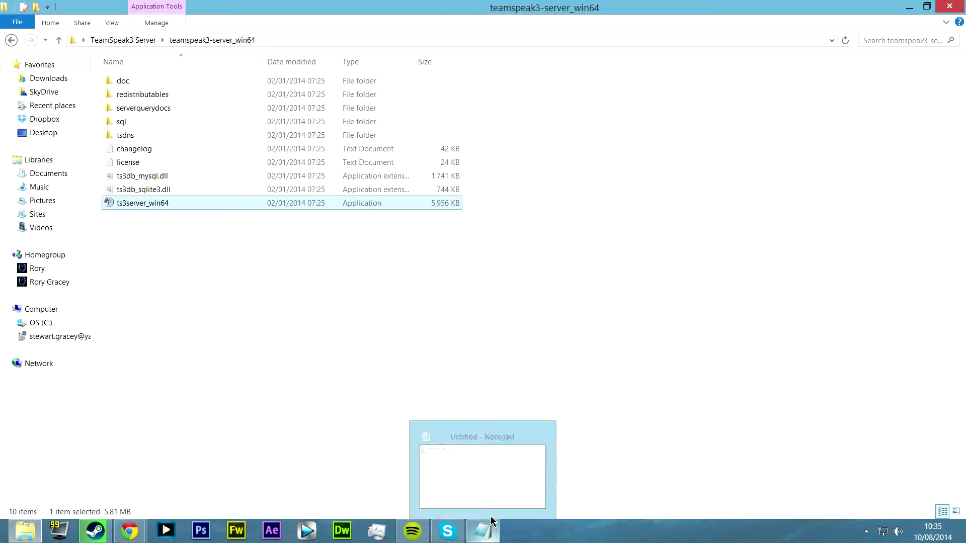
left_click(865, 533)
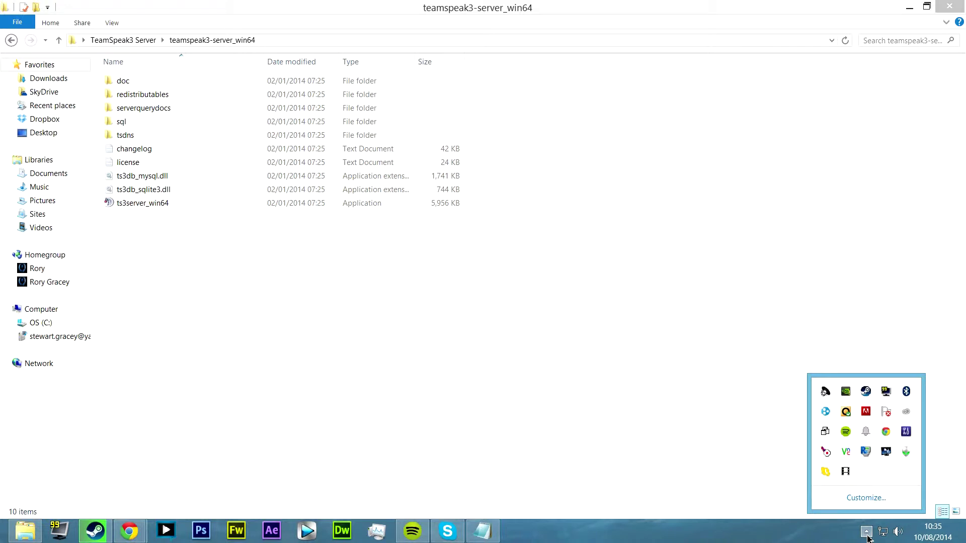
left_click(867, 534)
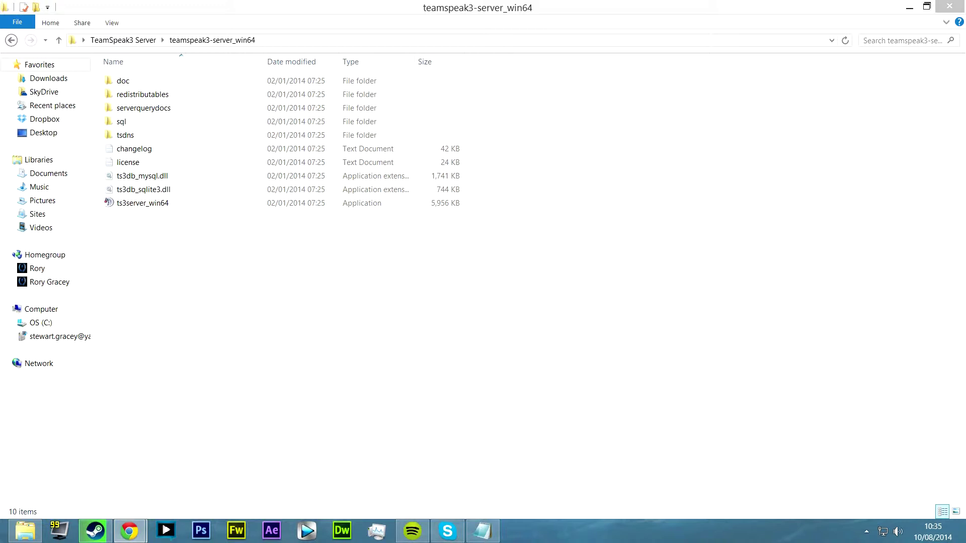
left_click(175, 224)
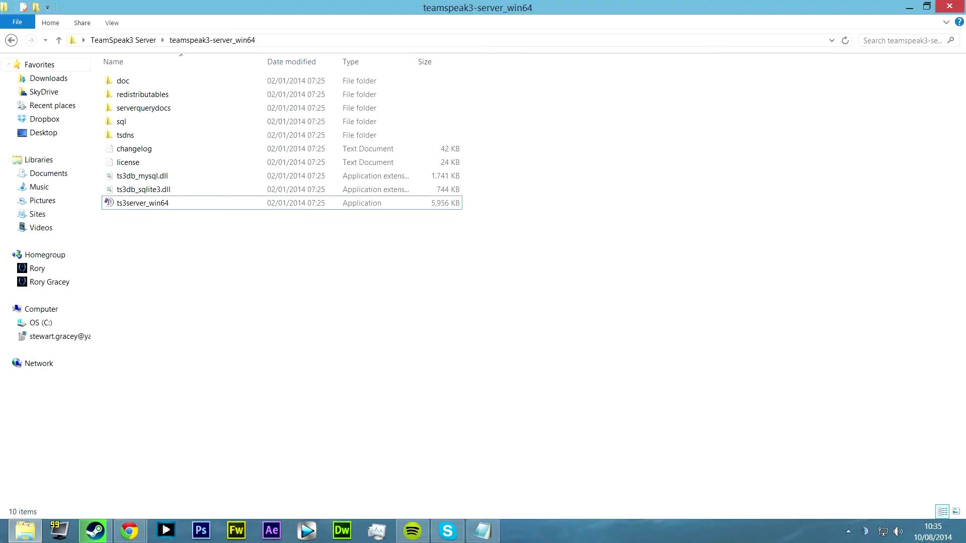
key("alt+Tab")
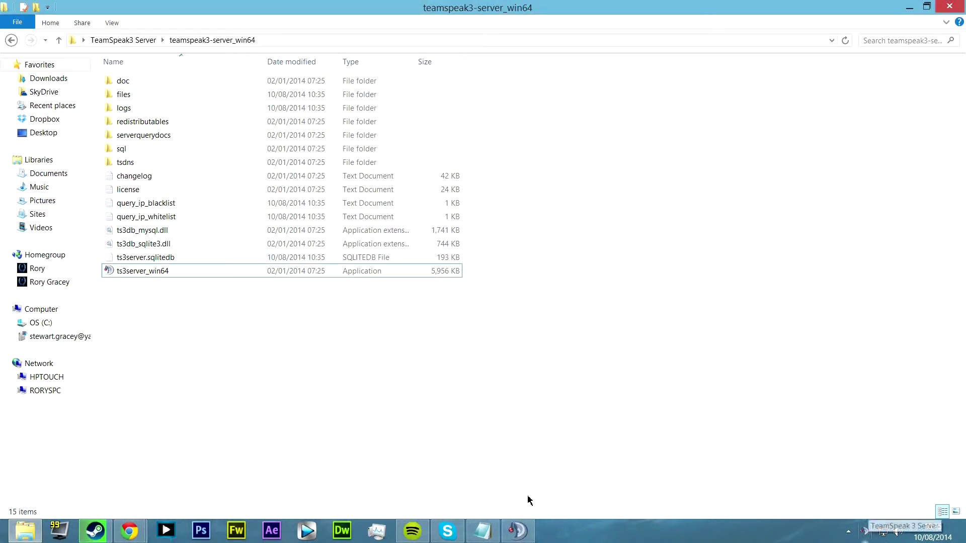
left_click(519, 532)
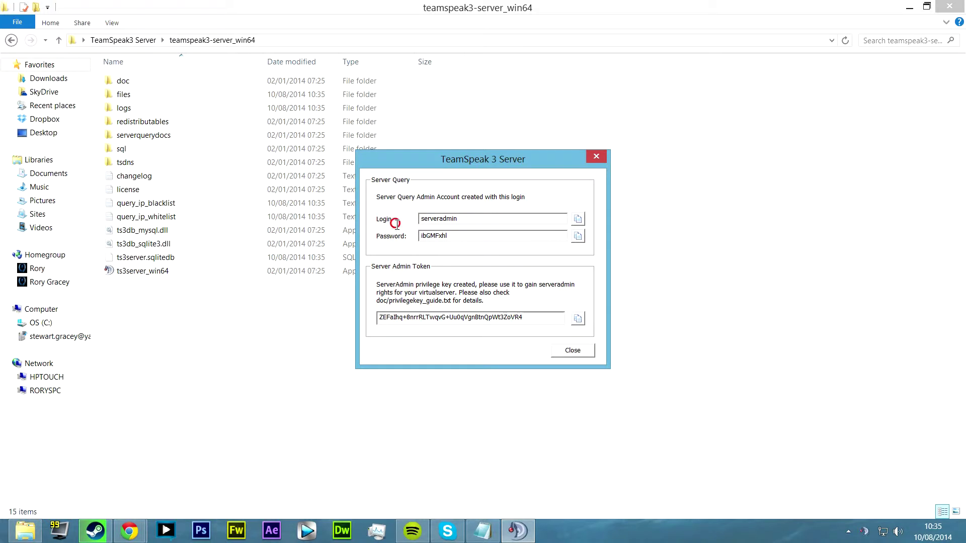
- Examine the server query login and password, and highlight the server admin token
left_click_drag(475, 235, 274, 218)
left_click(502, 236)
left_click_drag(420, 219, 386, 230)
left_click(497, 318)
left_click_drag(541, 322, 302, 352)
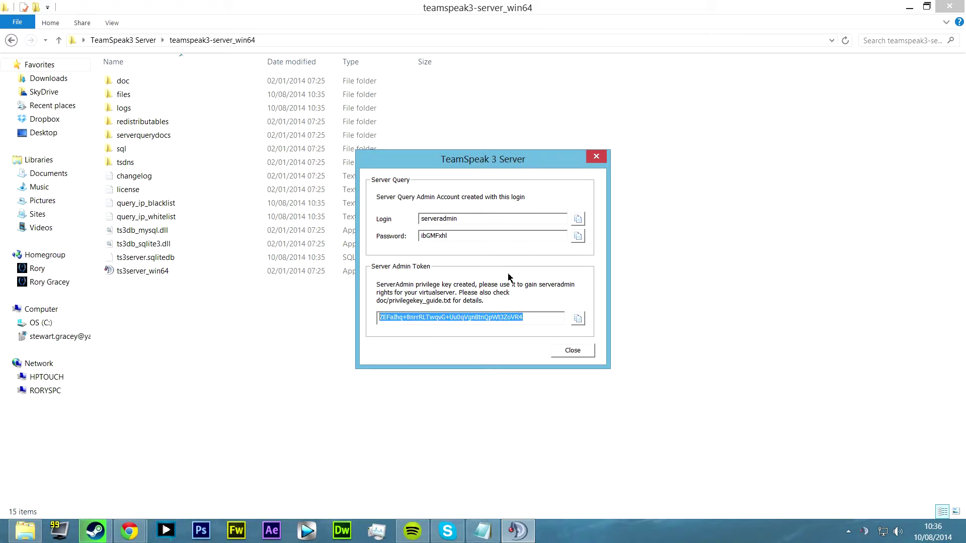
- Close the server credentials window and exit the running TeamSpeak 3 Server
key("alt+Tab")
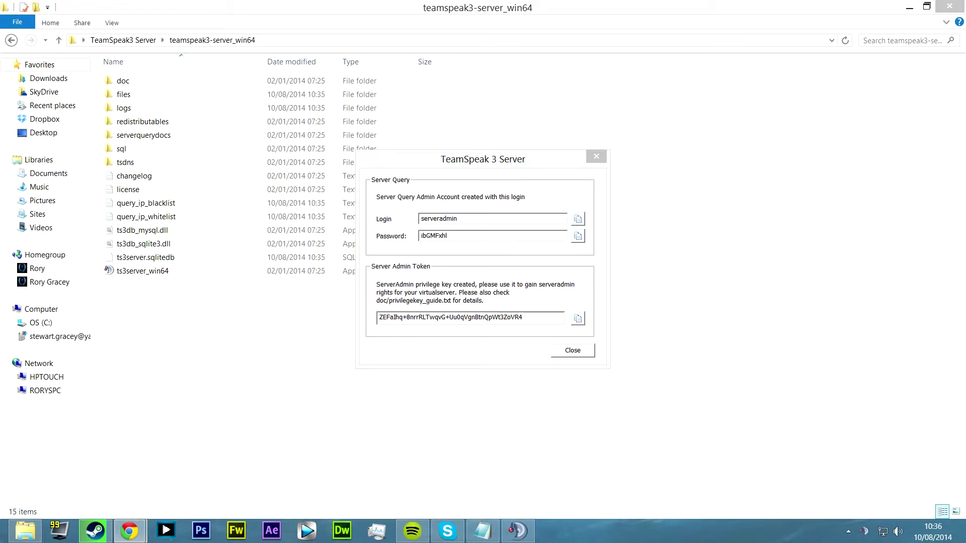
left_click(578, 354)
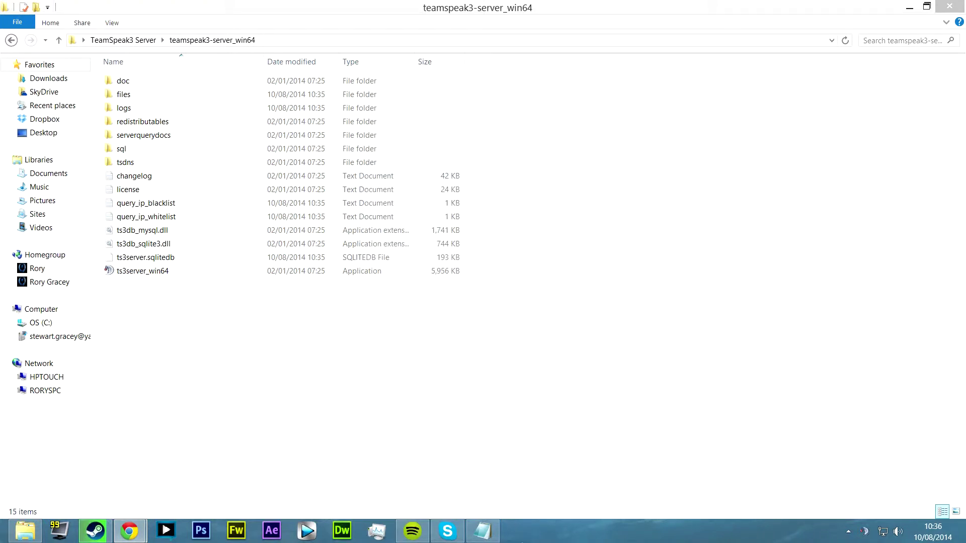
right_click(863, 536)
left_click(842, 464)
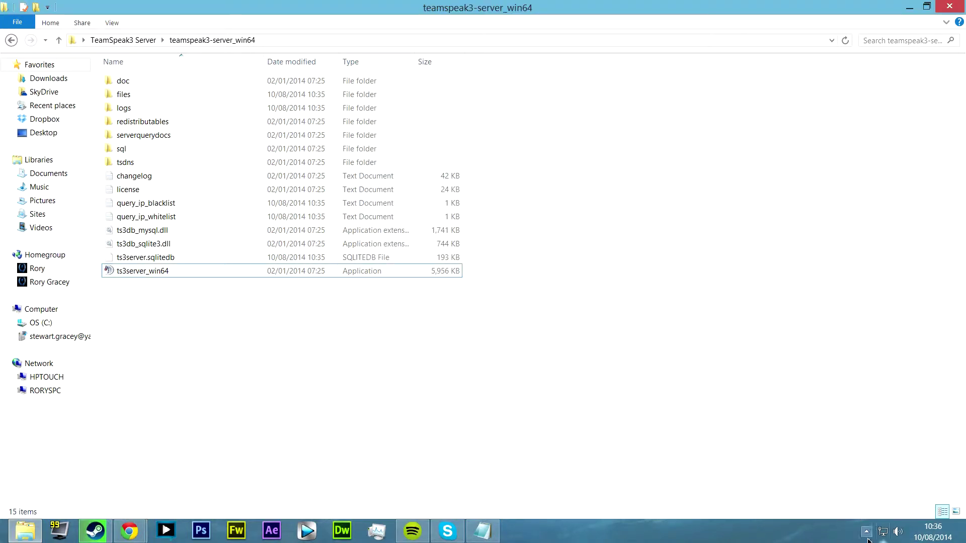
left_click(866, 533)
right_click(866, 473)
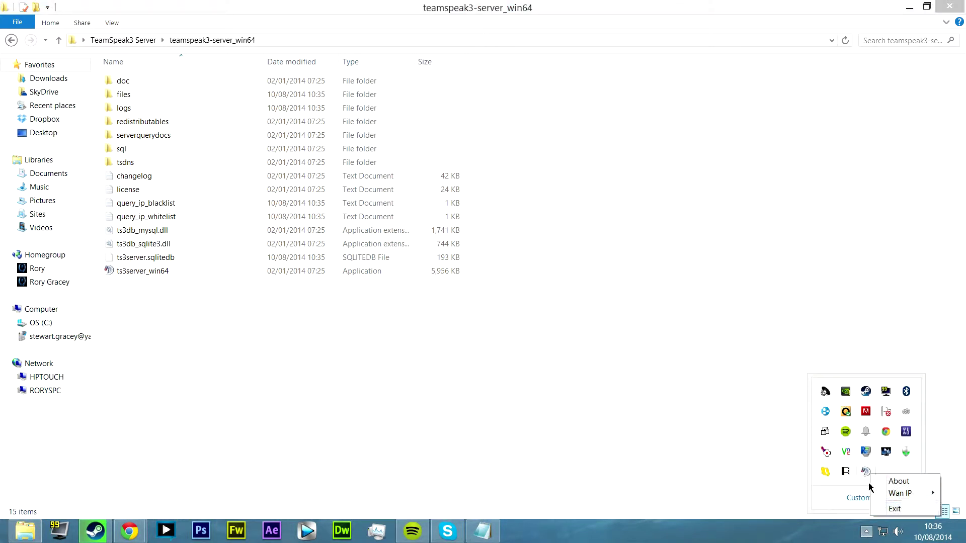
left_click(902, 510)
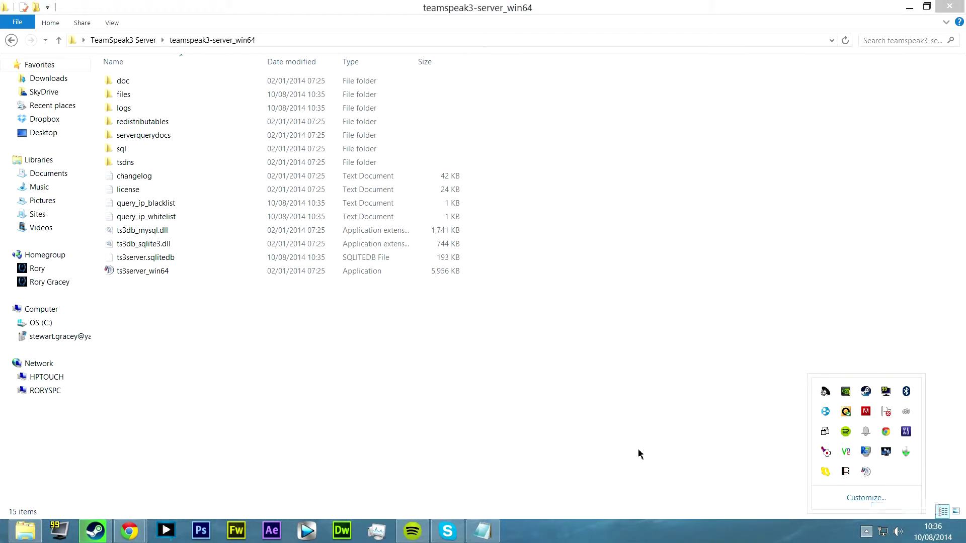
left_click(656, 363)
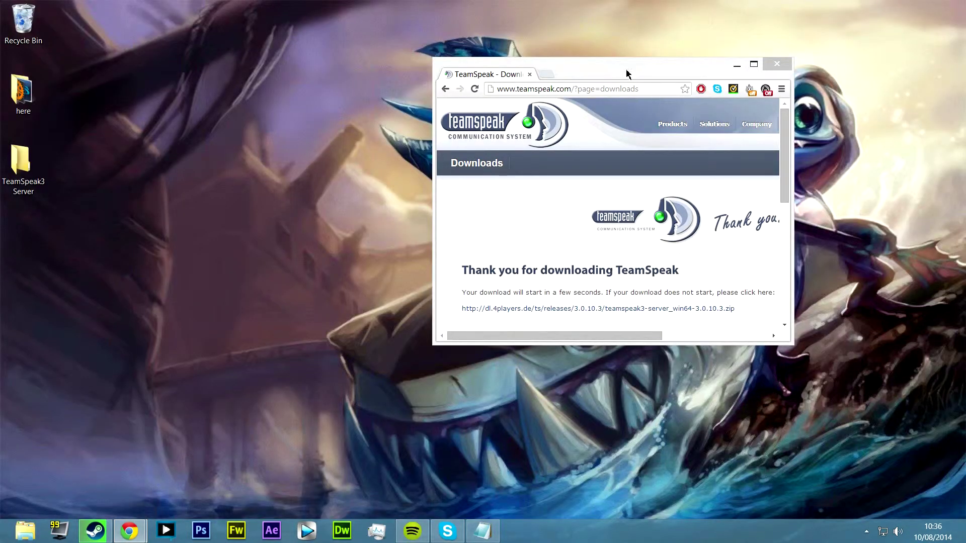
- Maximize the browser window and run ipconfig in a new Command Prompt
left_click_drag(627, 74, 618, 1)
left_click(3, 542)
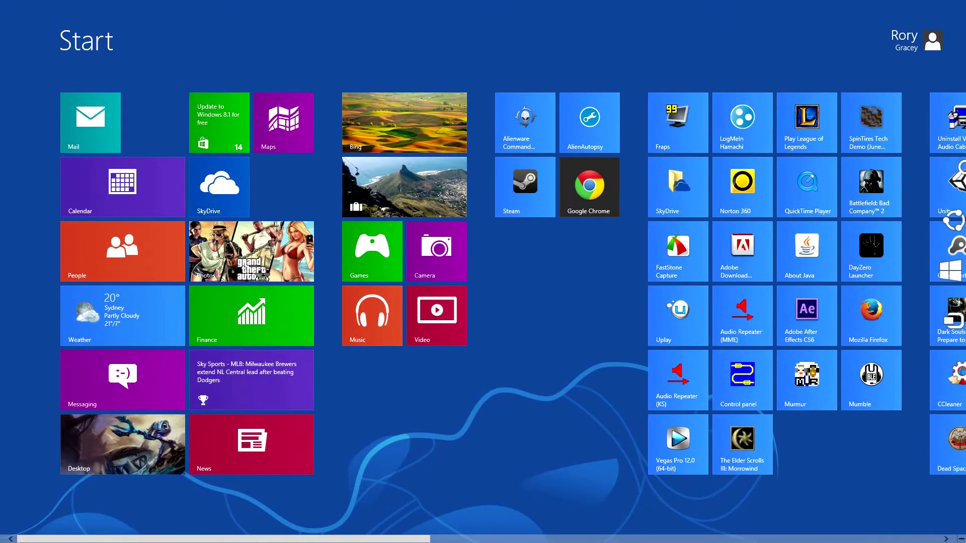
mouse_move(965, 162)
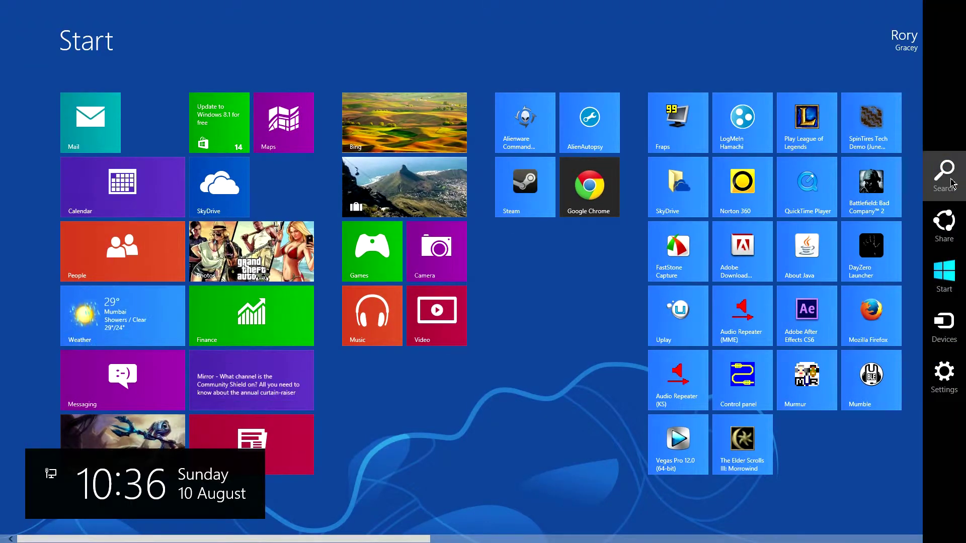
left_click(953, 179)
type("cmd")
key("Return")
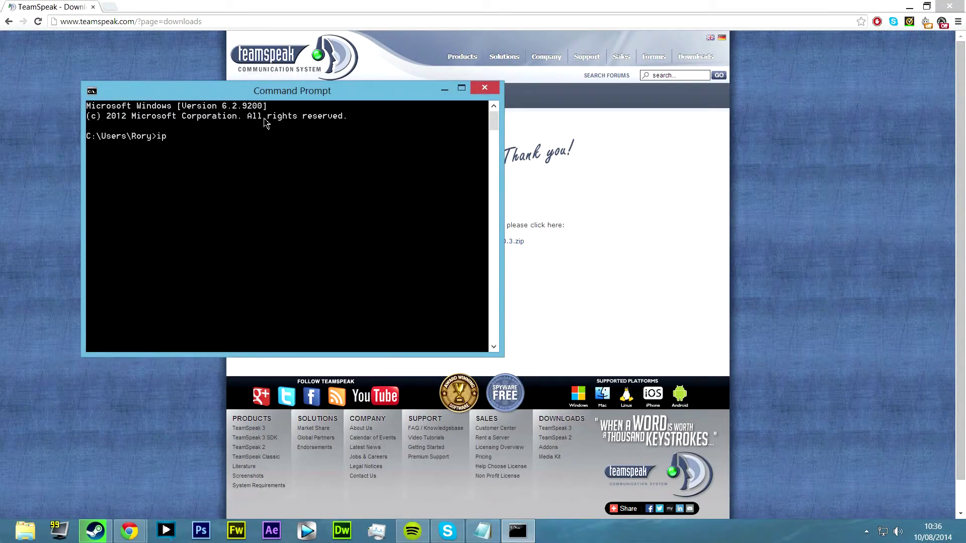
key("Return")
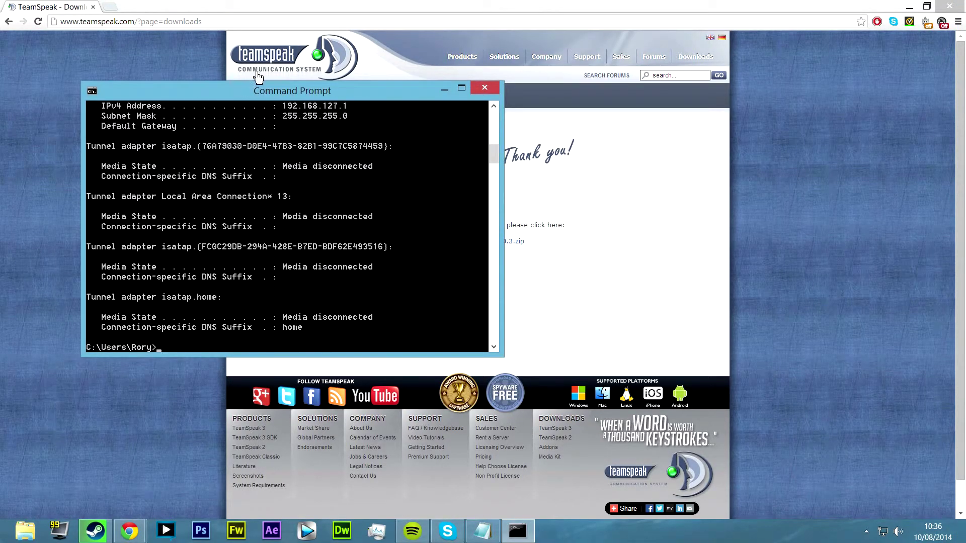
- Find the Ethernet adapter's default gateway in the ipconfig output and highlight its address
scroll(281, 199, "up", 4)
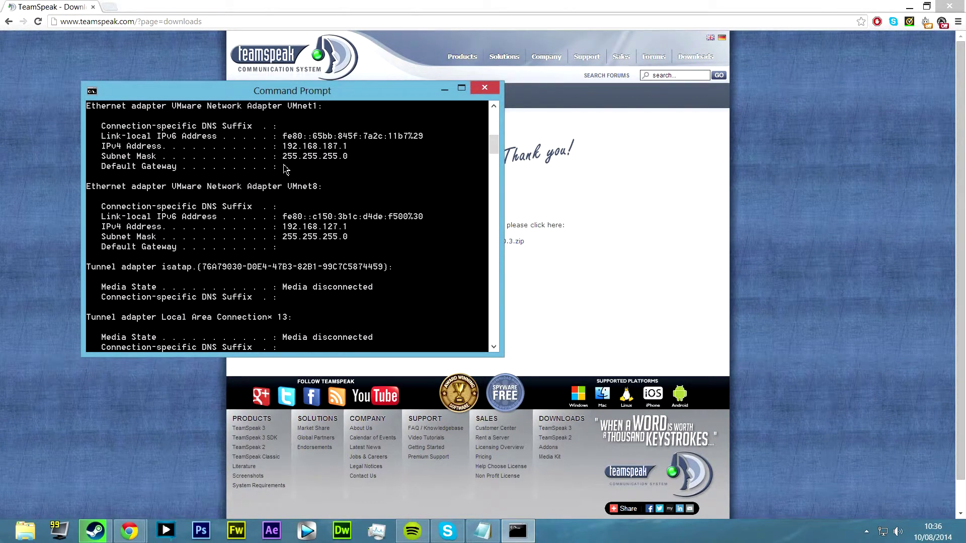
scroll(285, 168, "up", 2)
scroll(292, 181, "up", 1)
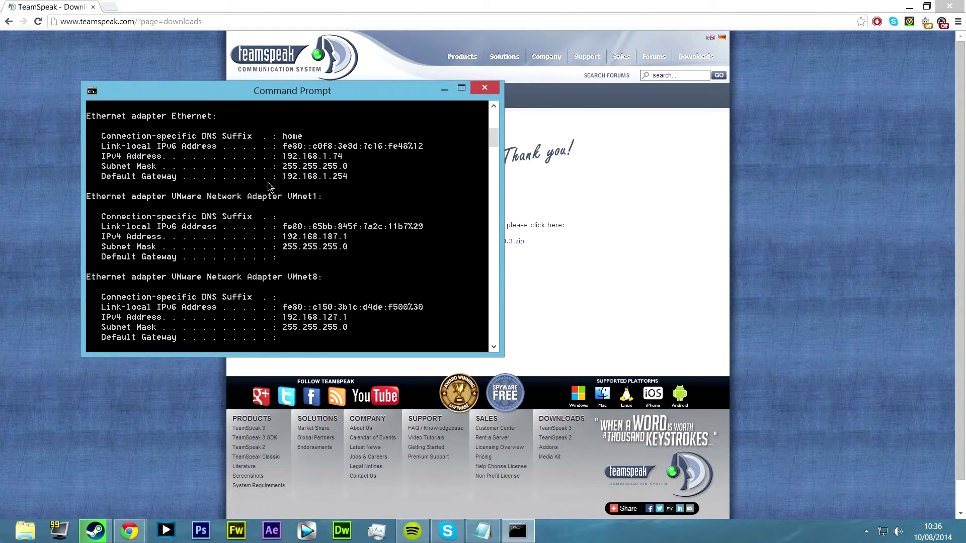
right_click(307, 175)
left_click(330, 181)
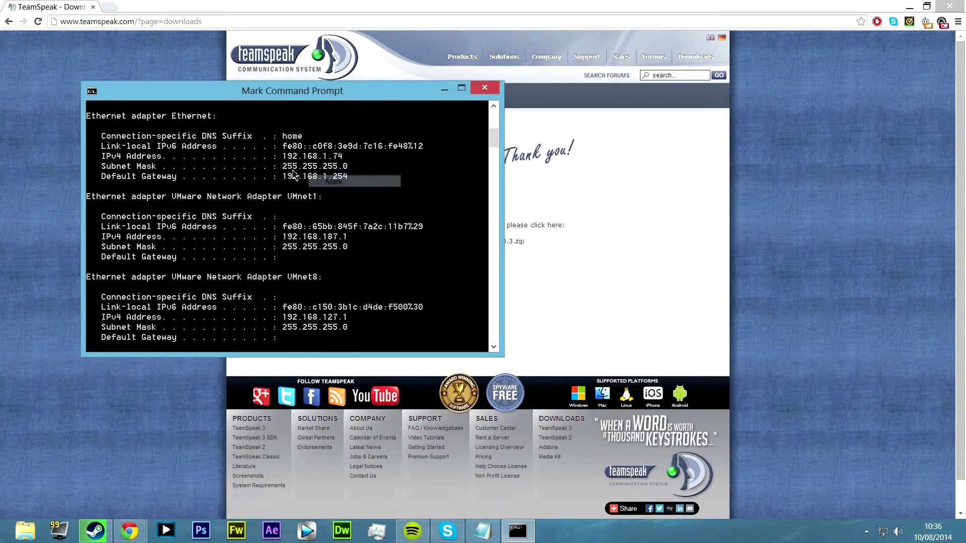
left_click_drag(284, 176, 348, 179)
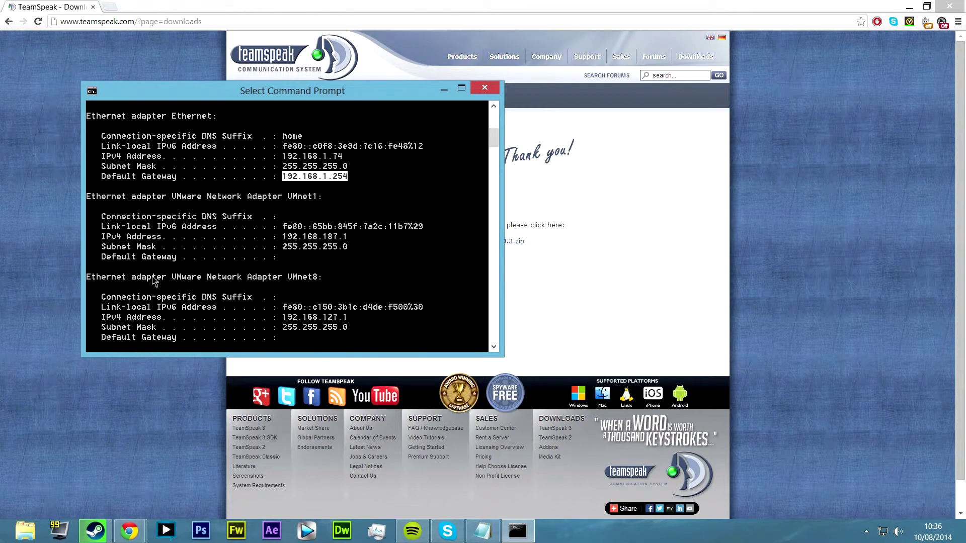
- Load the router management page at 192.168.1.254 in a new browser tab
left_click(118, 8)
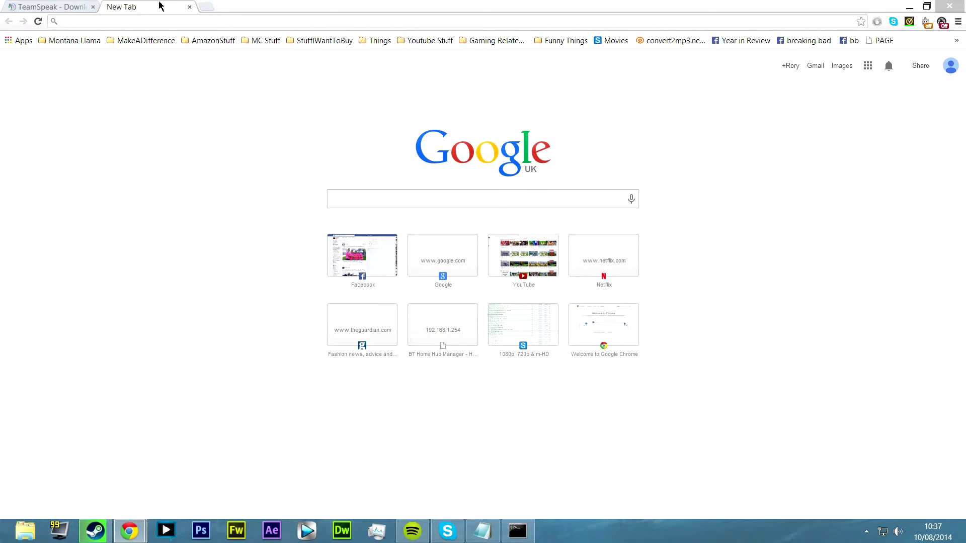
left_click(145, 22)
type("192.168.1.254")
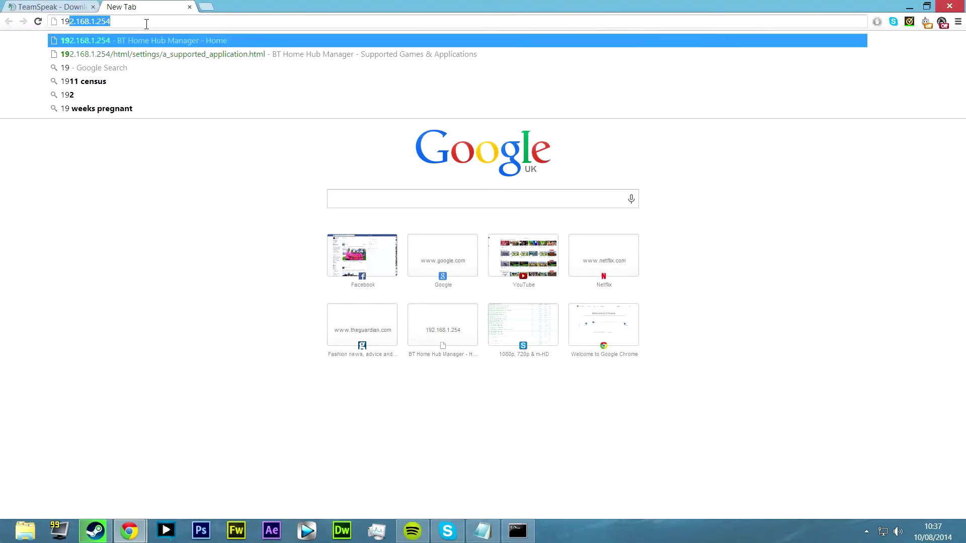
key("Return")
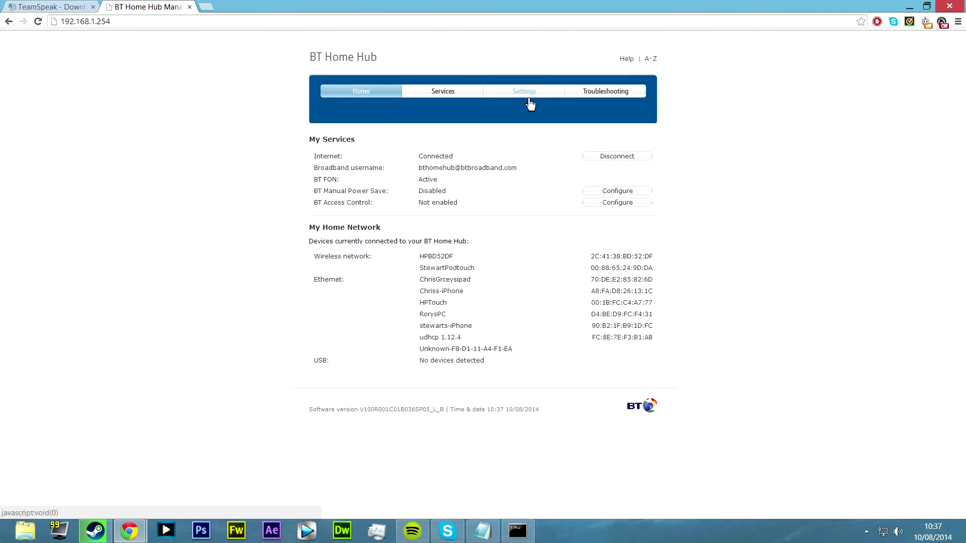
- Open the Supported Applications page within the router's advanced port forwarding settings
left_click(527, 91)
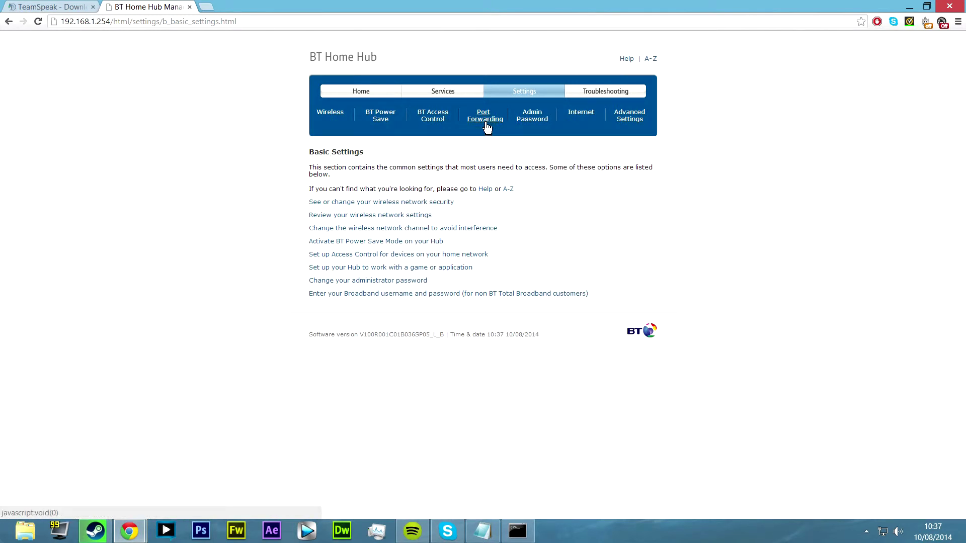
left_click(484, 123)
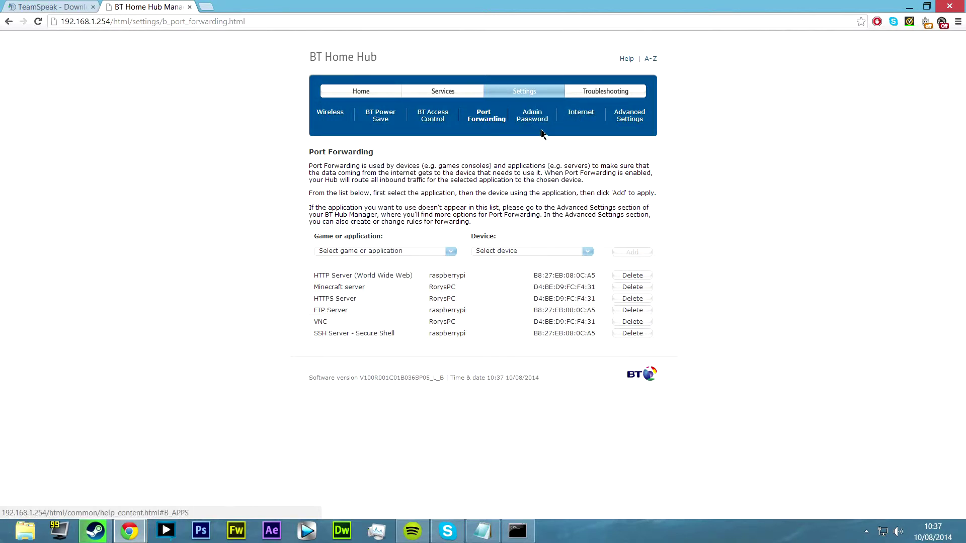
left_click(639, 121)
left_click(402, 198)
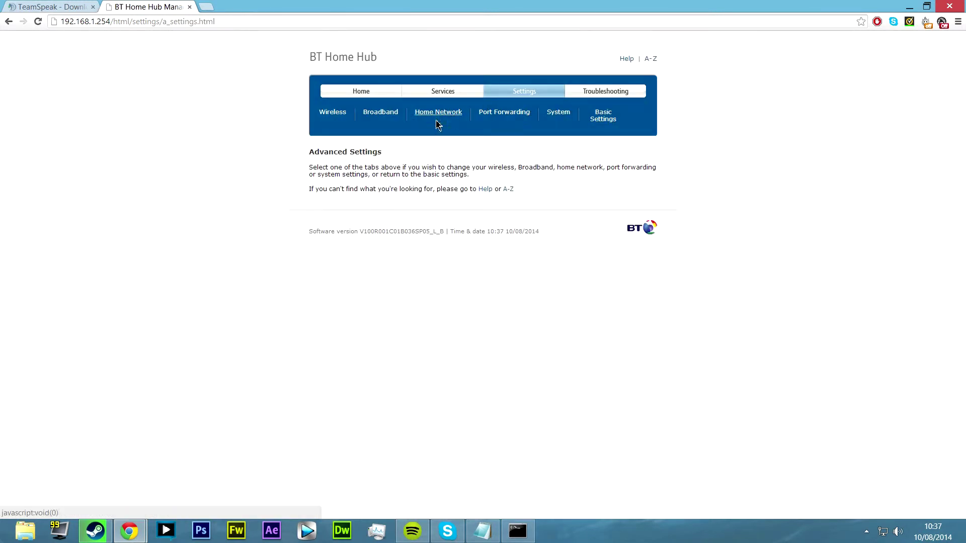
left_click(490, 116)
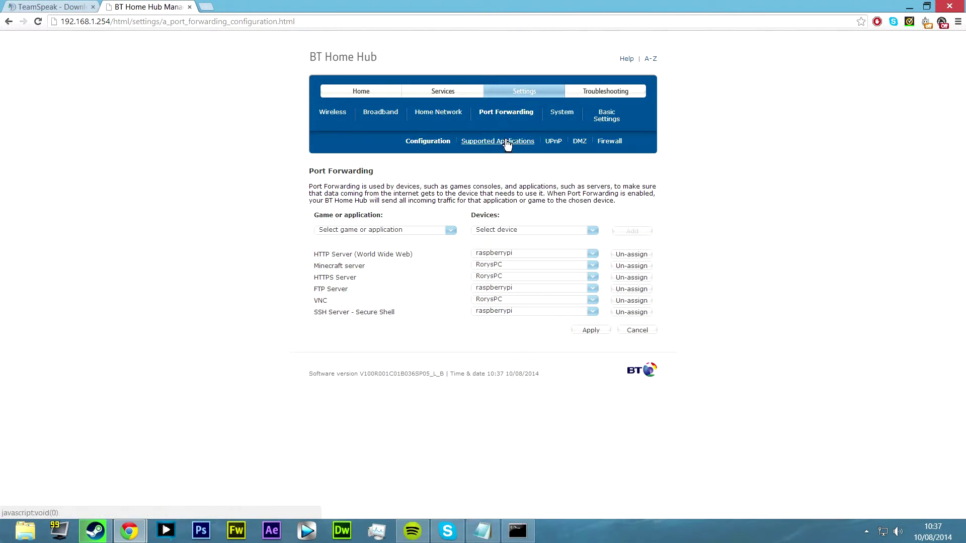
left_click(519, 143)
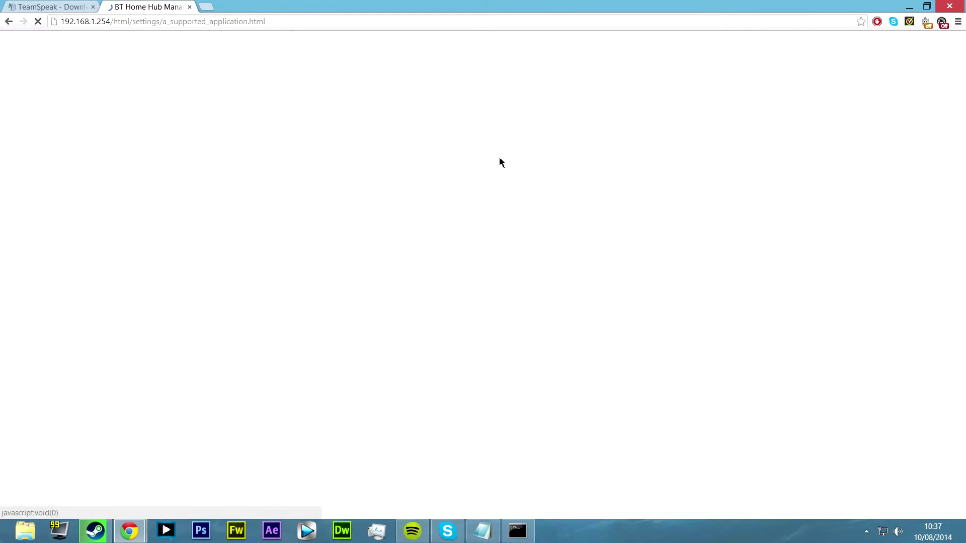
- Create a new user-defined application named Team Speak, without copying an existing game or application
left_click(483, 532)
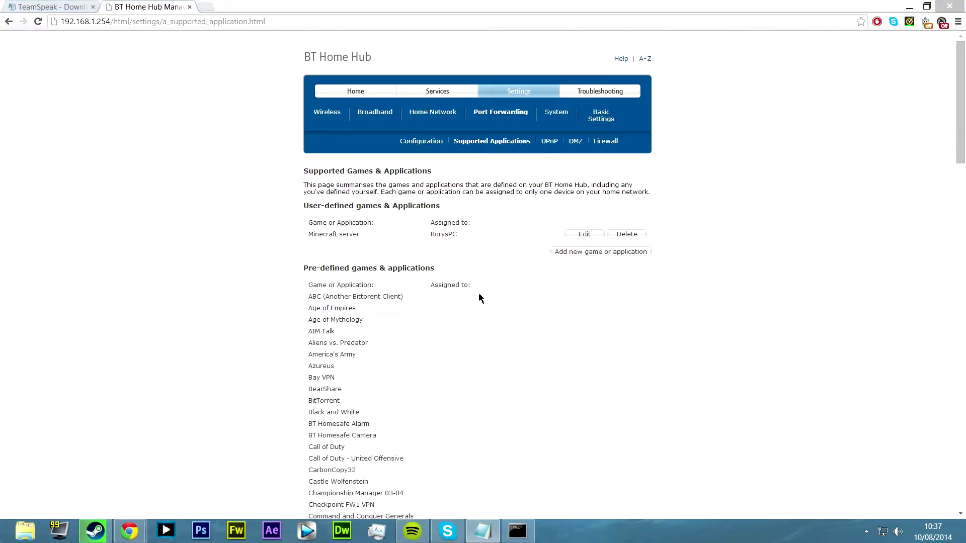
left_click(532, 257)
left_click(559, 253)
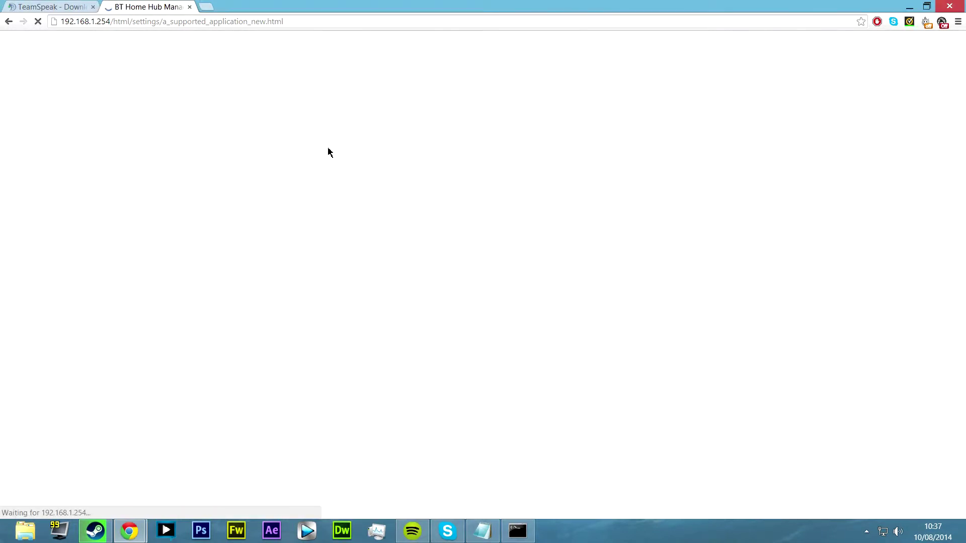
left_click(477, 187)
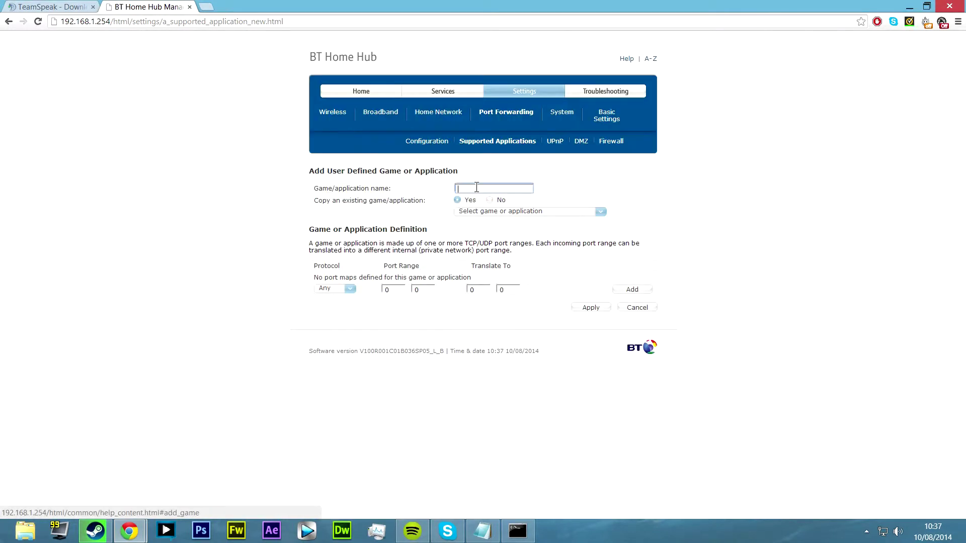
left_click(623, 194)
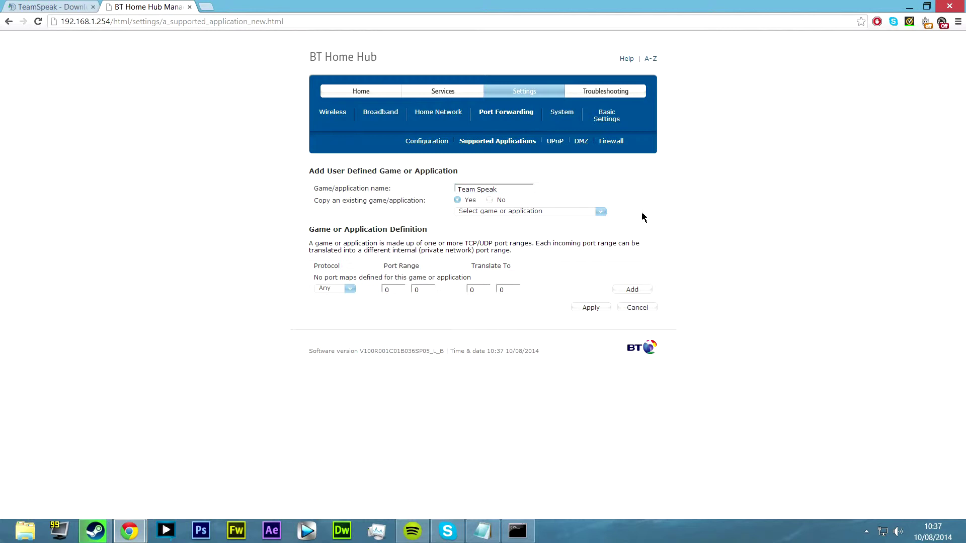
left_click(489, 200)
- Add a port map for any protocol with port range 9987 to 9987, translated to 9987 to 9987
left_click(383, 290)
key("BackSpace")
type("9987")
key("Tab")
type("9987")
key("Tab")
type("9987")
key("Tab")
type("9987")
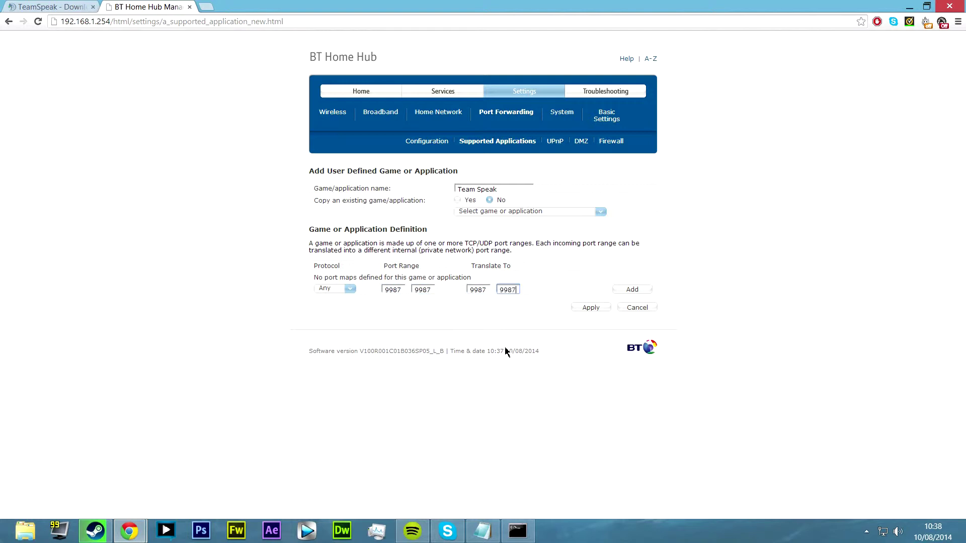
left_click(312, 299)
left_click(350, 288)
left_click(416, 329)
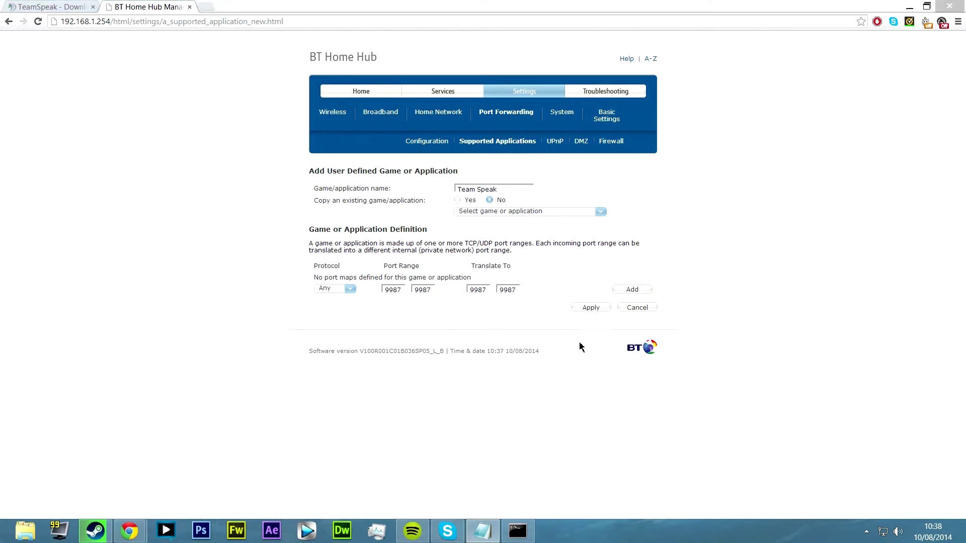
left_click(631, 289)
- Add a second port map with port range 10011 to 10011, translated to 10011 to 10011
left_click(393, 290)
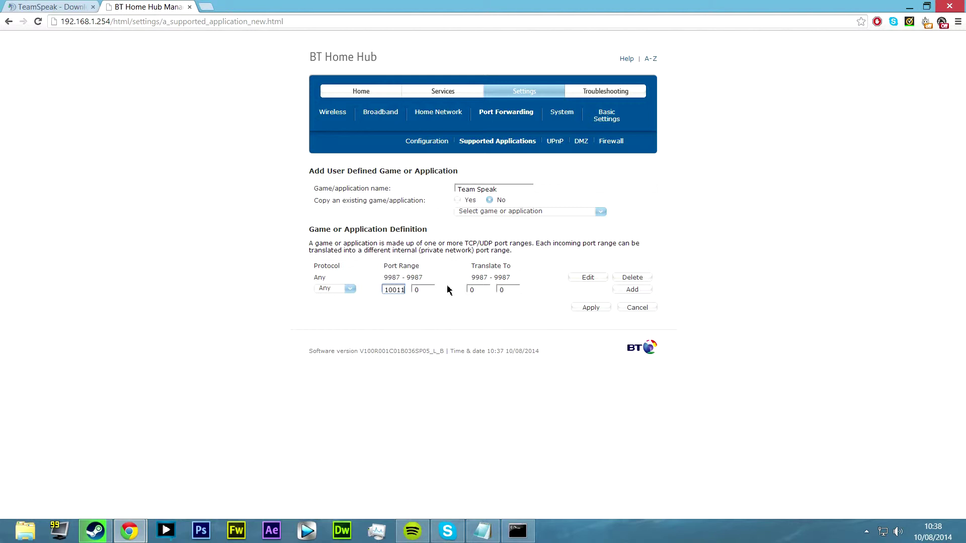
key("Tab")
type("10011")
key("Tab")
type("10011")
key("Tab")
type("10011")
left_click(497, 318)
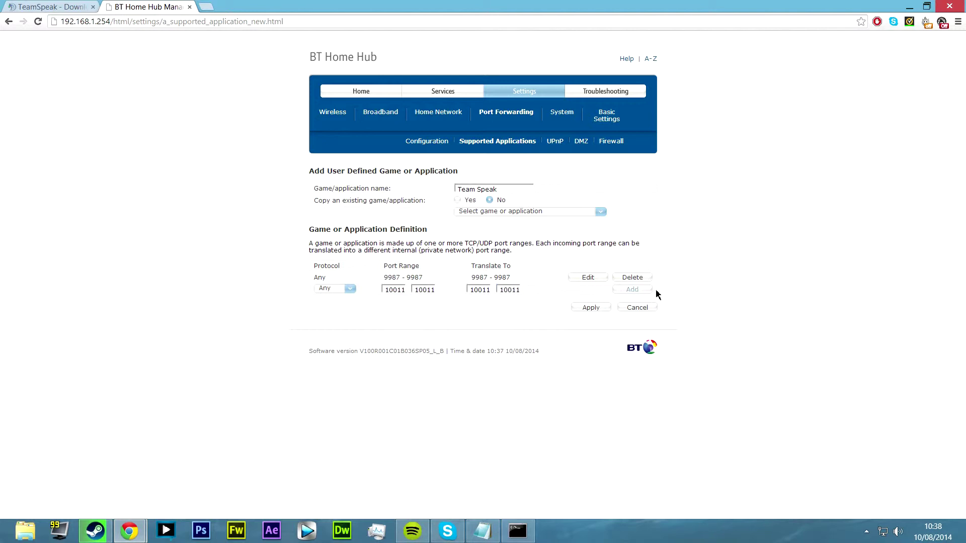
left_click(634, 290)
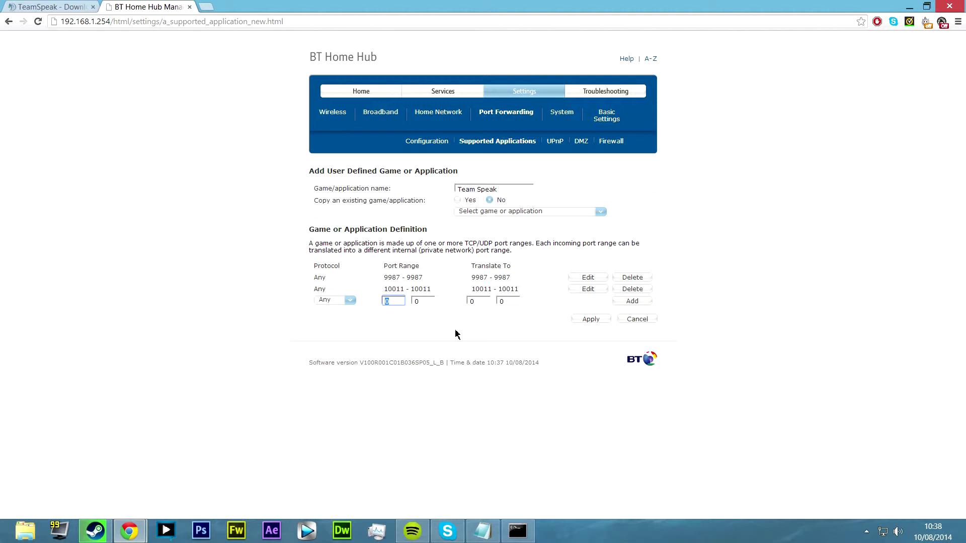
- Add a third port map with both port ranges set to 30033 to 30033, and apply the Team Speak application definition
type("30033")
key("Tab")
type("30033")
key("Tab")
type("30033")
key("Tab")
type("30033")
left_click(636, 302)
left_click(593, 332)
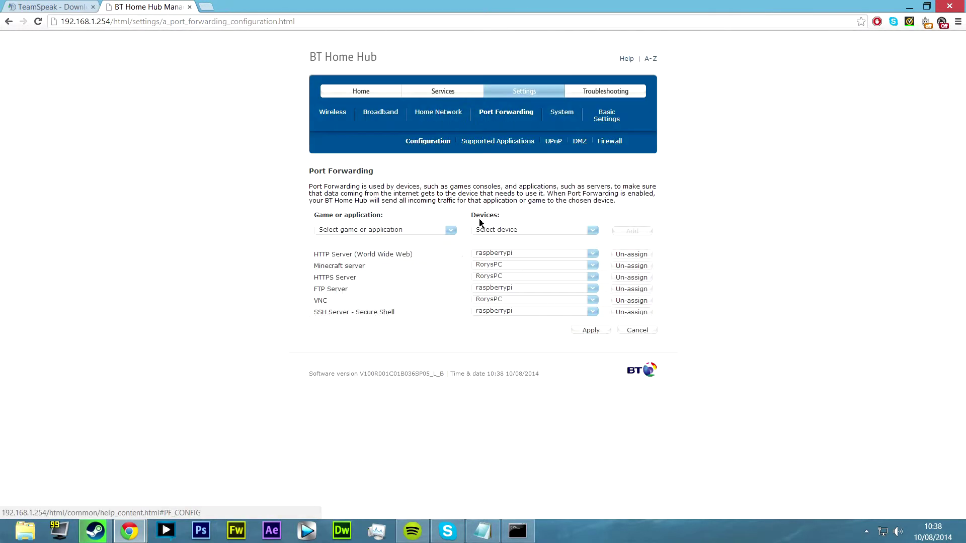
- Add a port forwarding rule that assigns the Team Speak application to the PC hosting the server
left_click(381, 233)
scroll(377, 297, "down", 7)
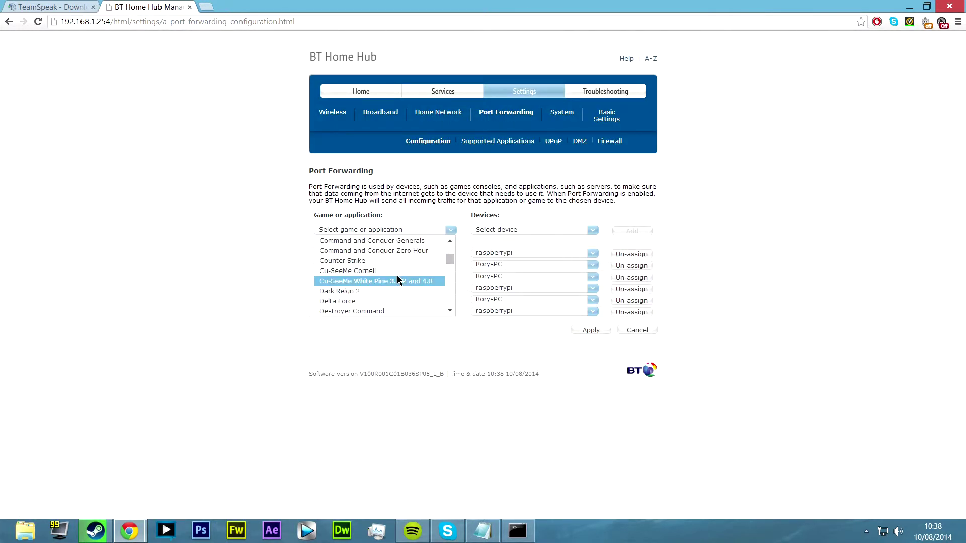
scroll(401, 279, "up", 7)
scroll(405, 276, "down", 20)
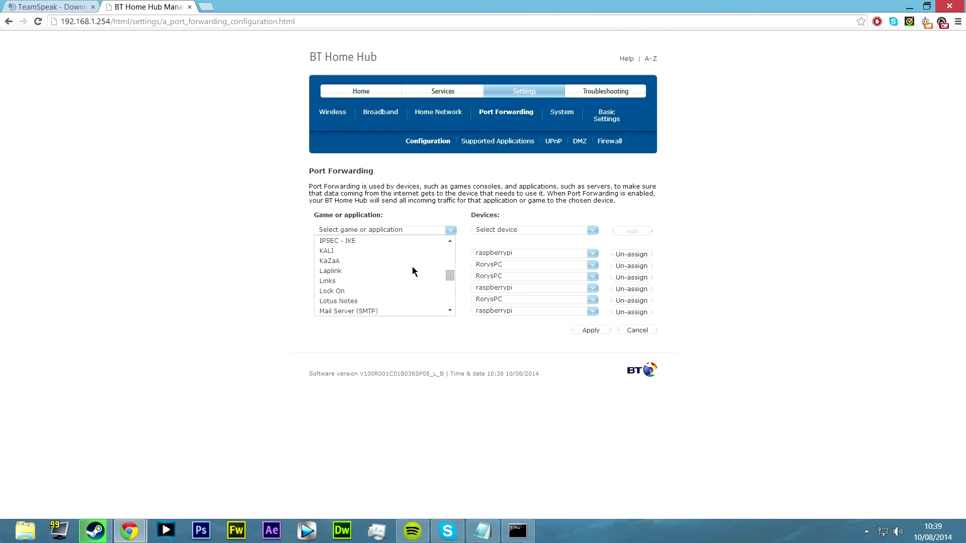
left_click(365, 311)
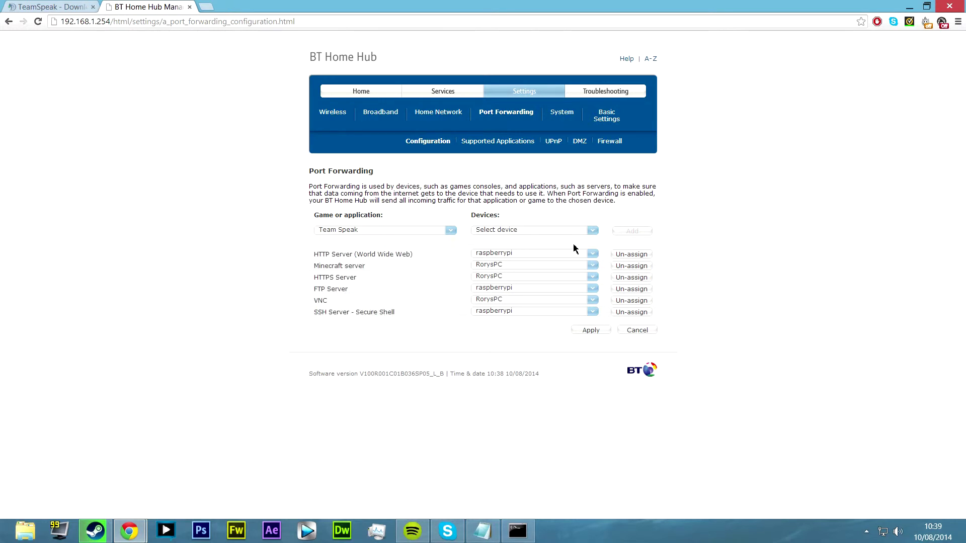
left_click(554, 231)
scroll(563, 294, "down", 5)
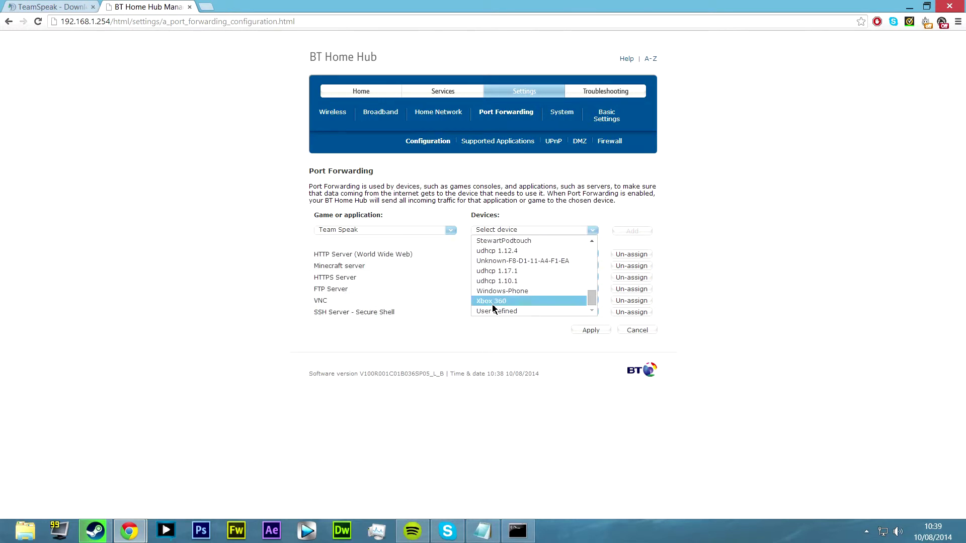
scroll(503, 266, "up", 2)
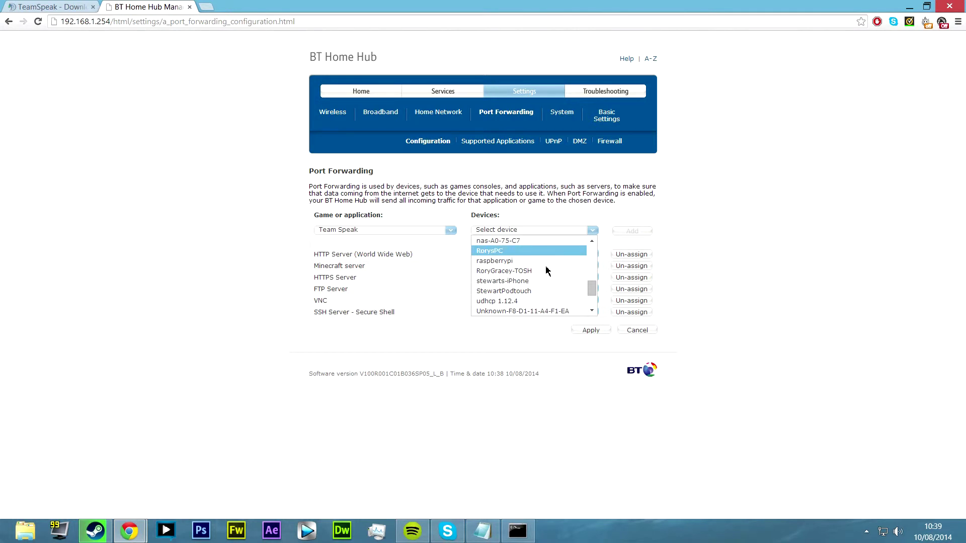
left_click_drag(592, 289, 590, 279)
left_click(488, 301)
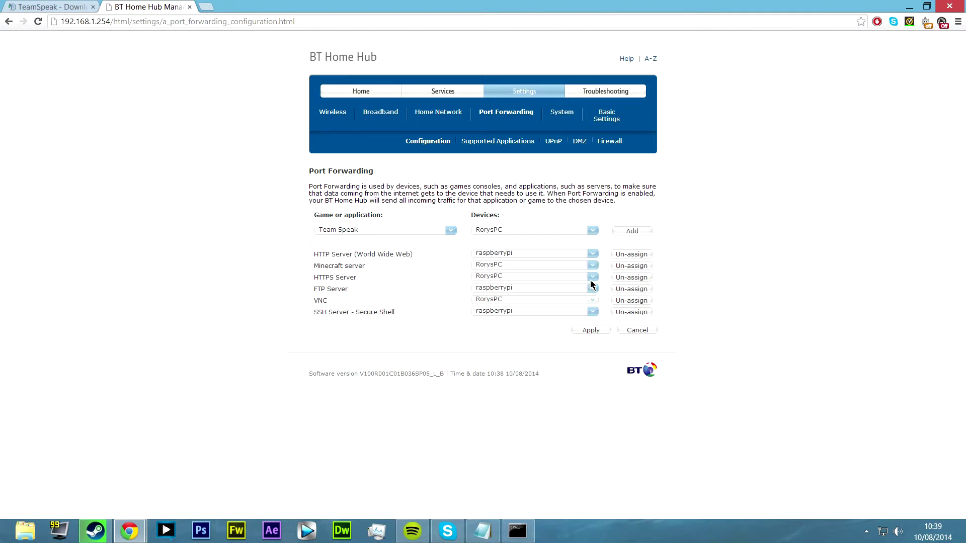
left_click(625, 233)
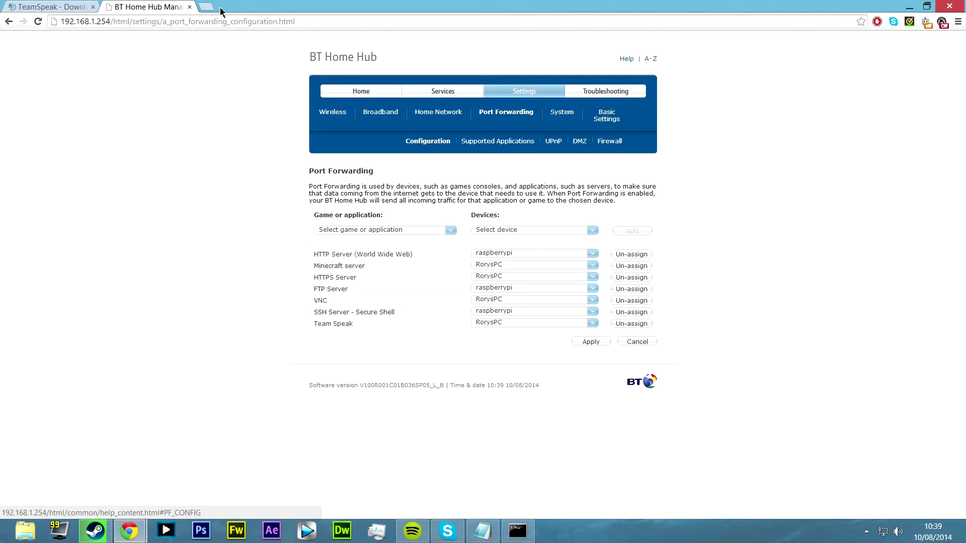
left_click_drag(397, 2, 597, 96)
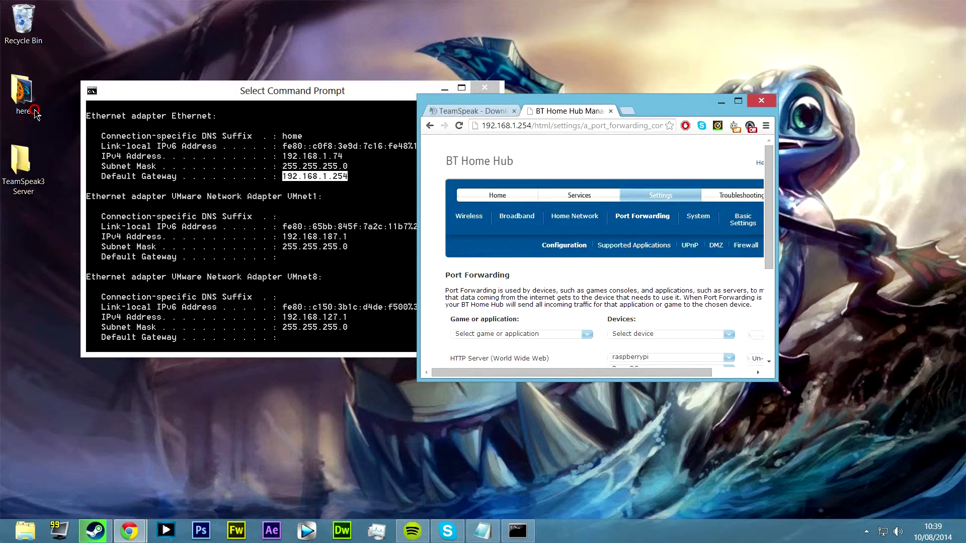
double_click(22, 92)
left_click_drag(151, 8, 0, 302)
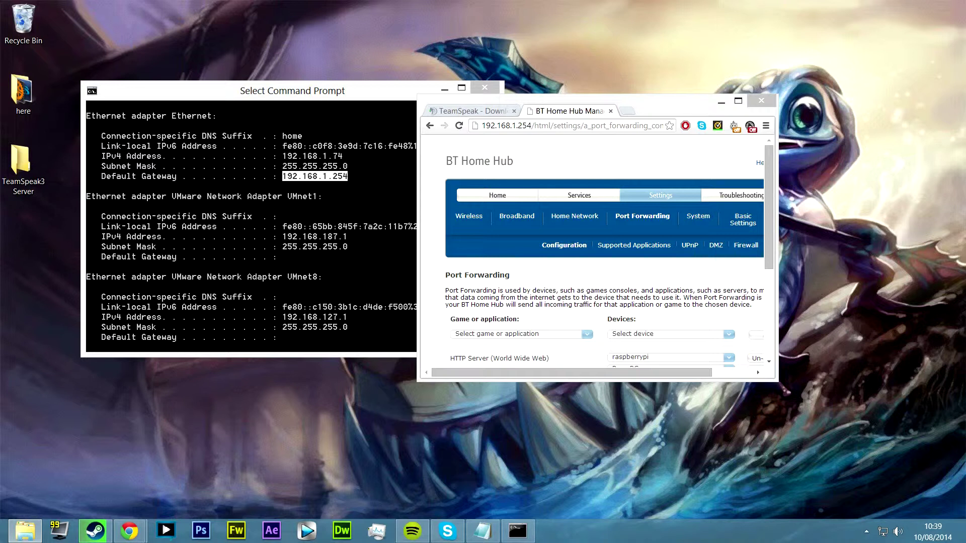
left_click_drag(664, 110, 654, 0)
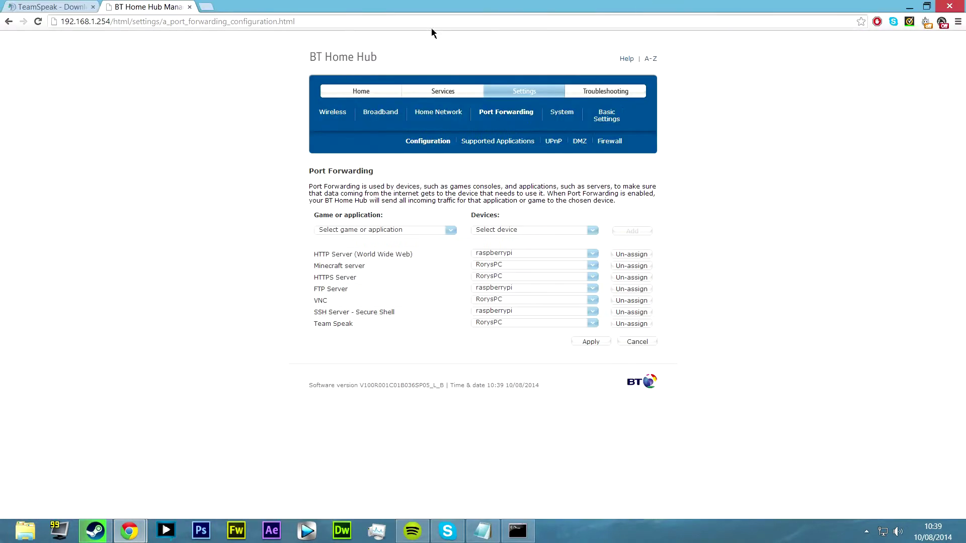
- Search Google for noip in a new browser tab and open the No-IP website
left_click(206, 6)
type("go")
key("Return")
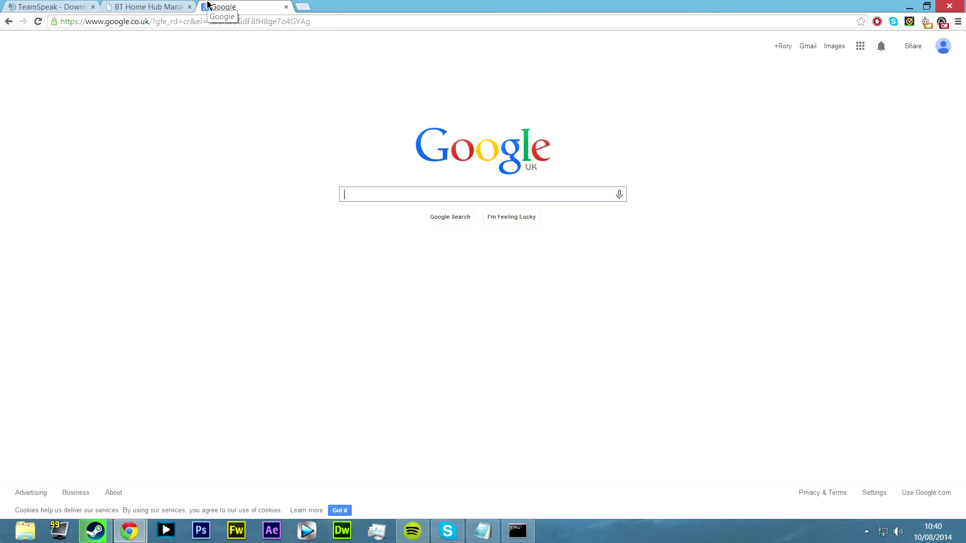
type("noip")
key("Return")
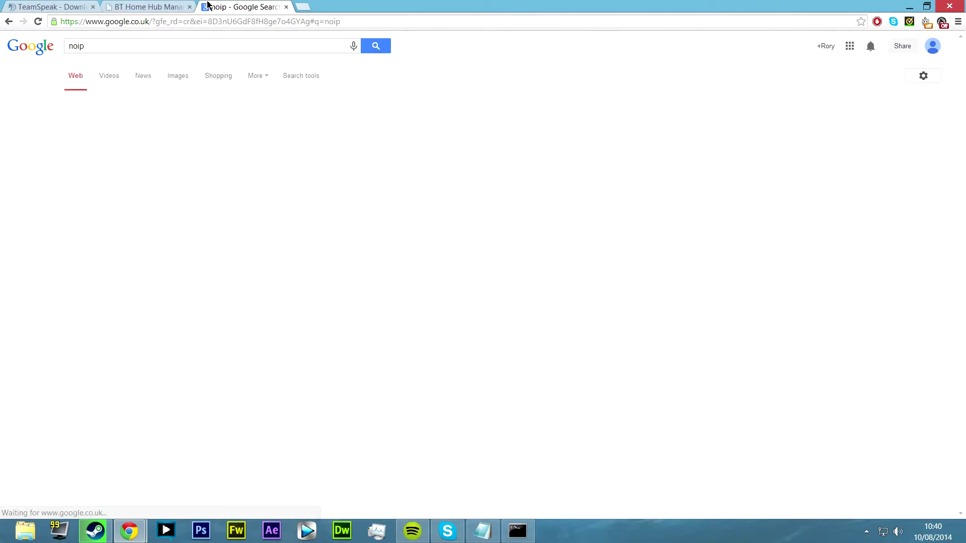
left_click(174, 161)
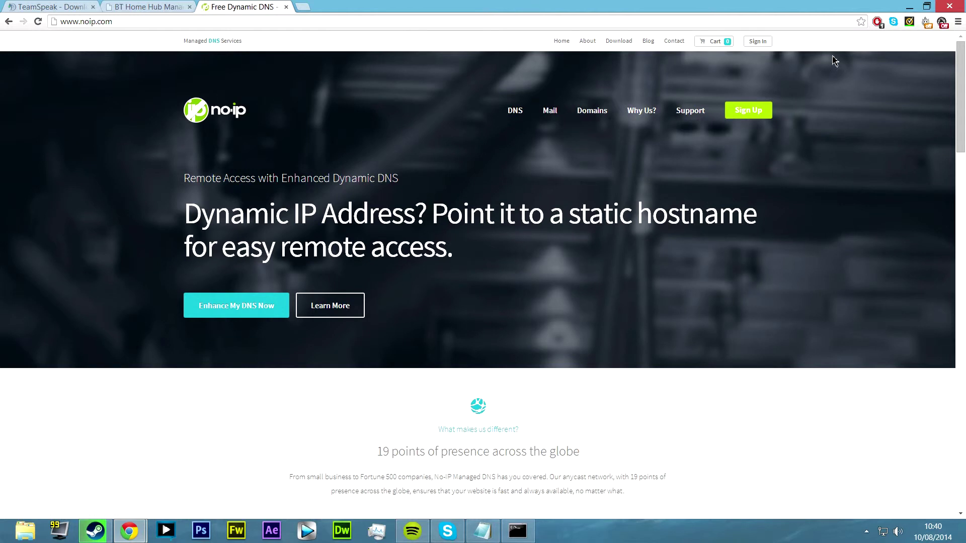
- Sign in to the No-IP account with the saved login details and open the page for managing hosts
left_click(757, 41)
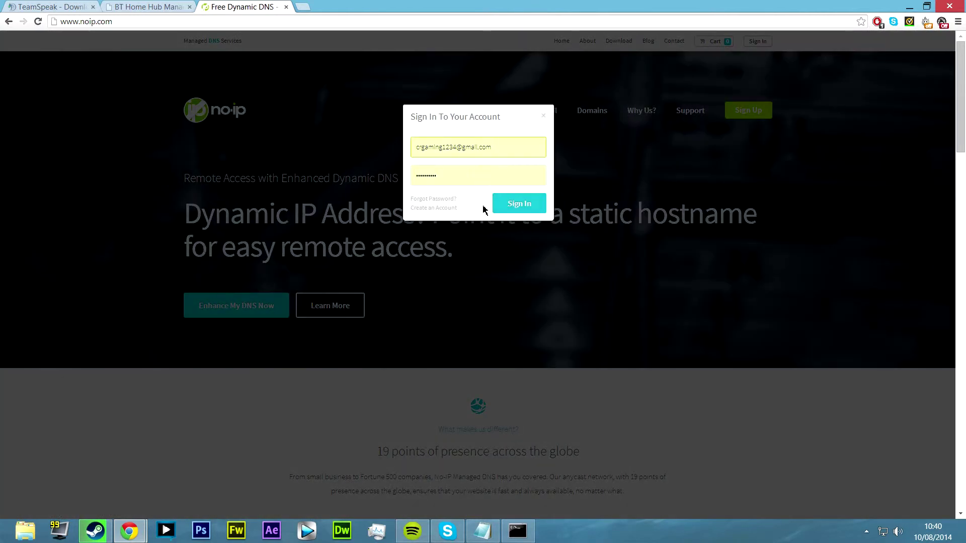
key("Return")
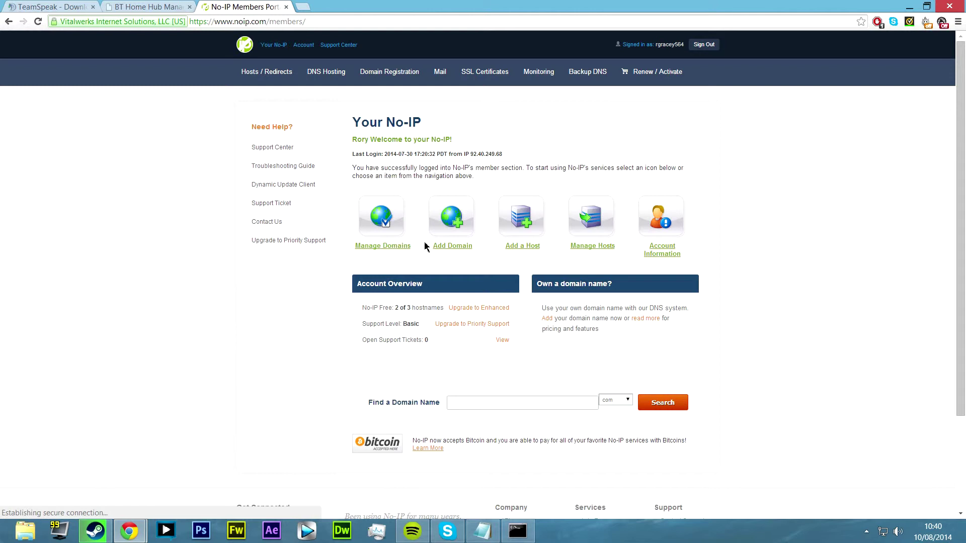
left_click(241, 79)
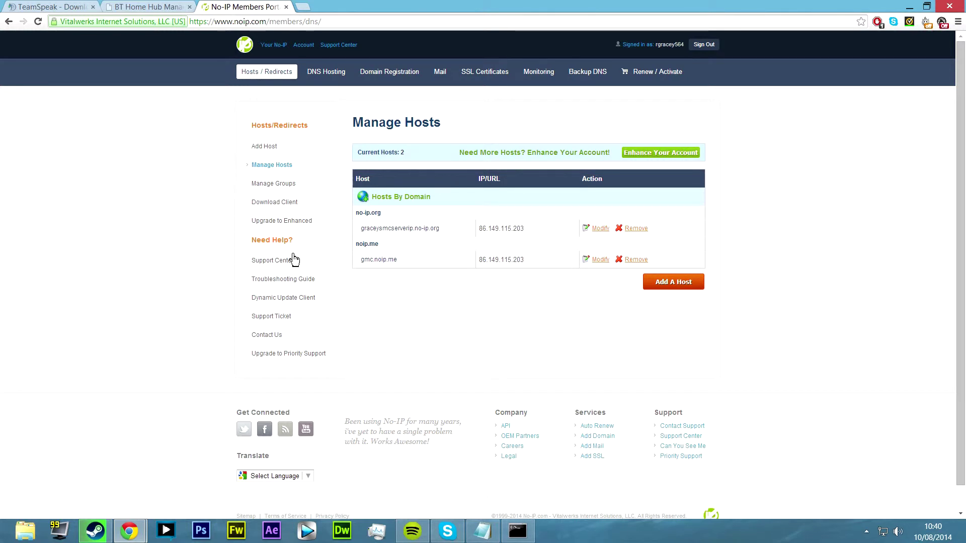
- Start a new host with the hostname TeamSpeakGMC and choose servegame.com as its domain
left_click(653, 283)
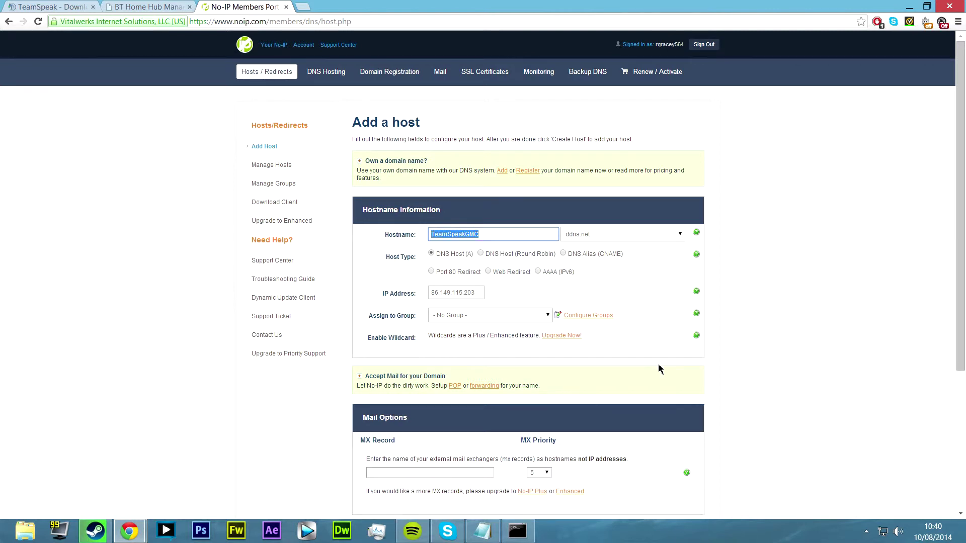
left_click(787, 306)
left_click(623, 234)
scroll(647, 337, "down", 3)
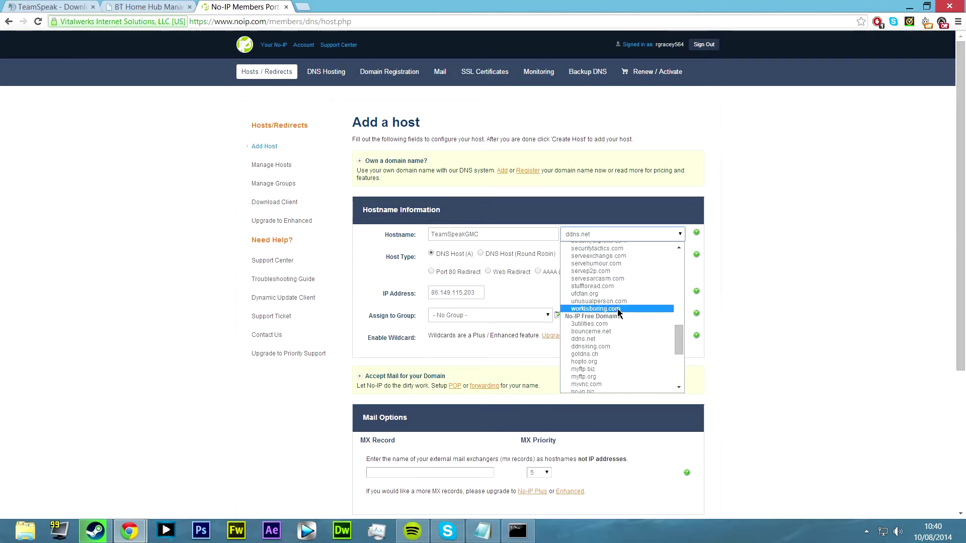
scroll(624, 322, "down", 4)
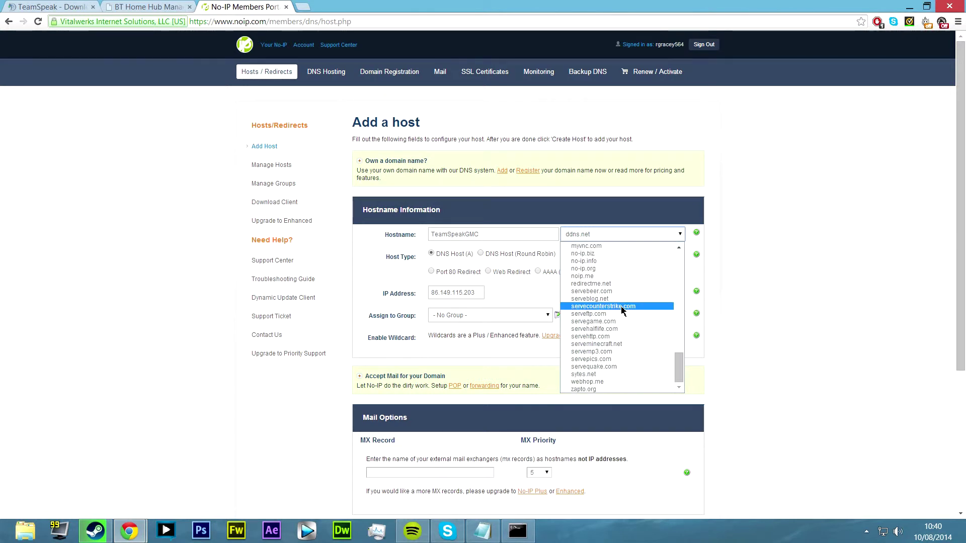
left_click(598, 321)
left_click(813, 309)
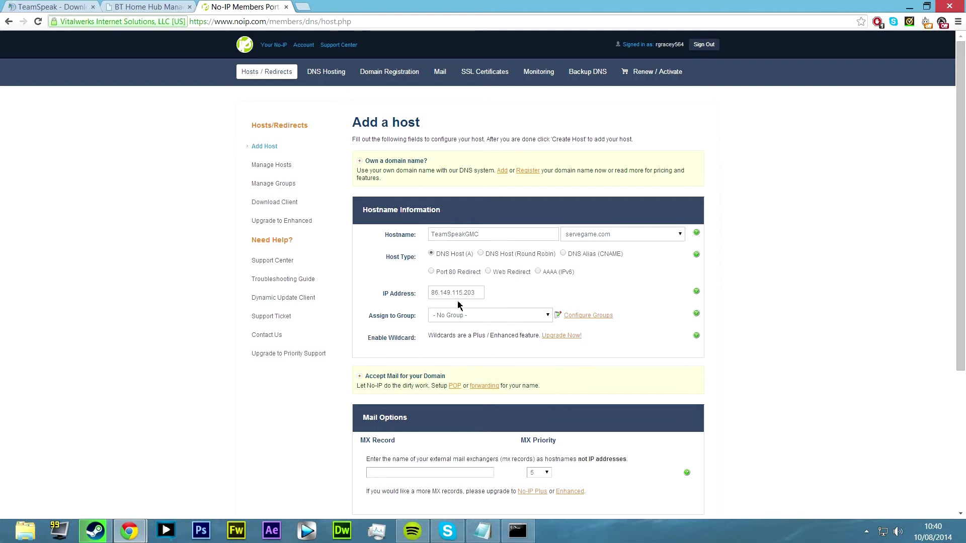
- Review the new host's prefilled IP address and add the host to the account
double_click(444, 296)
left_click(824, 360)
scroll(435, 319, "down", 1)
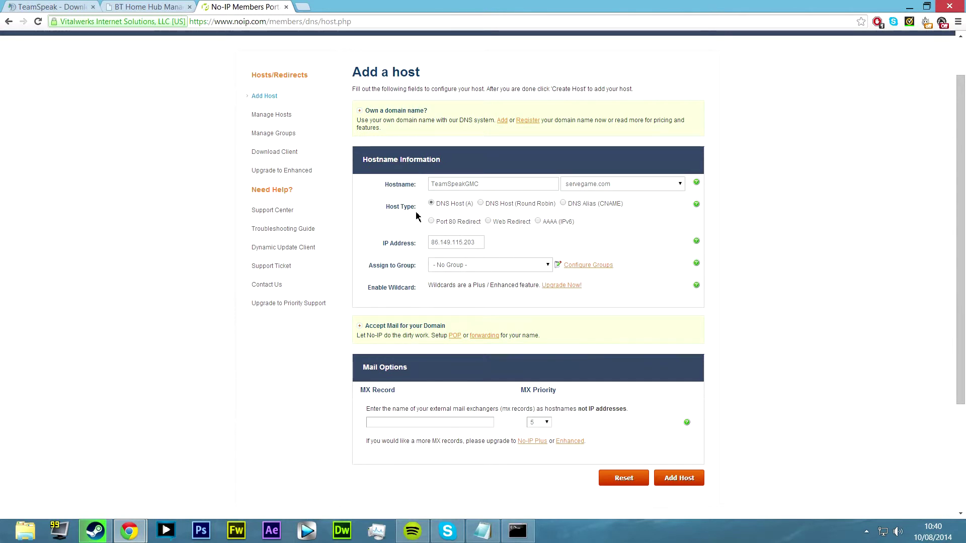
left_click(675, 482)
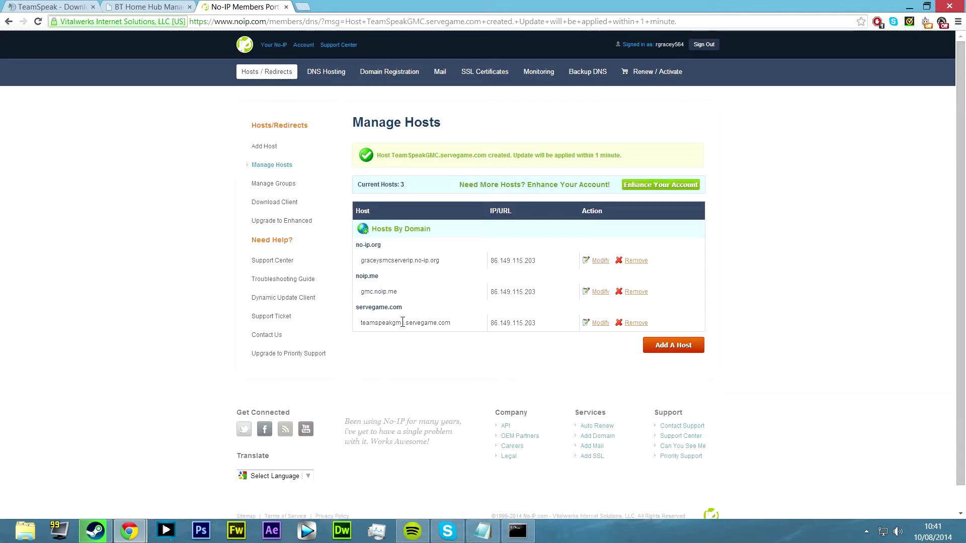
- Copy the hostname teamspeakgmc.servegame.com from the host list
left_click_drag(403, 325, 452, 324)
key("ctrl+c")
left_click(454, 324)
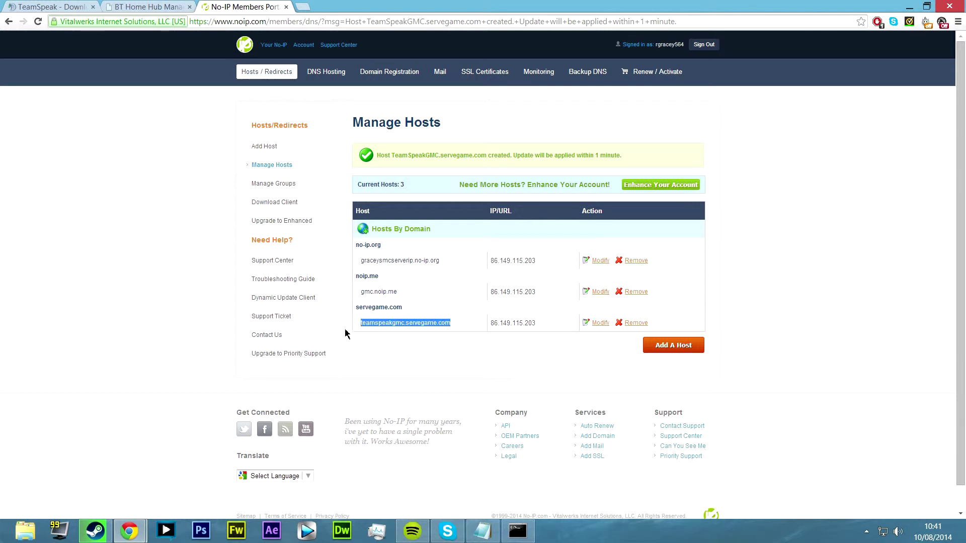
- Move the browser aside and run ts3server_win64 from the teamspeak3-server_win64 folder inside the desktop's TeamSpeak3 Server folder
left_click_drag(434, 3, 763, 126)
left_click(441, 88)
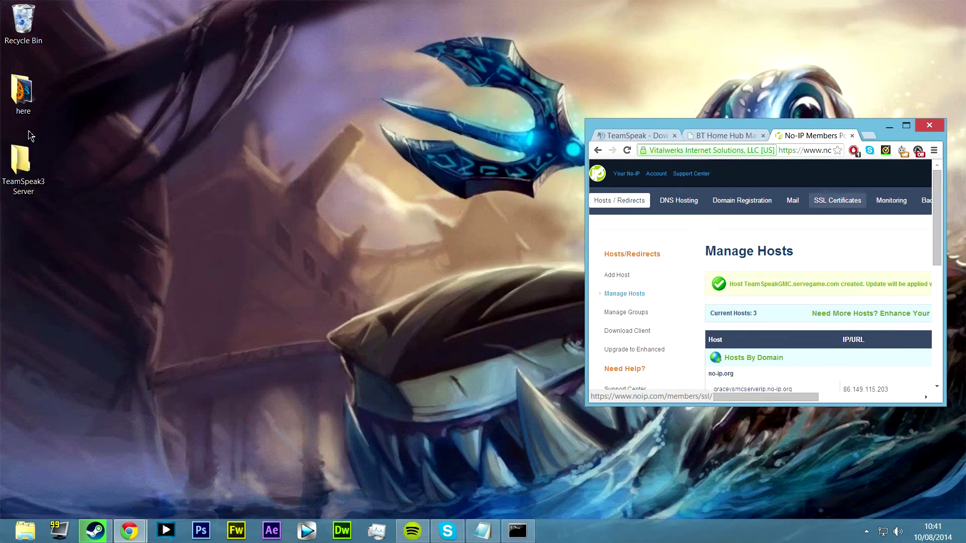
double_click(20, 161)
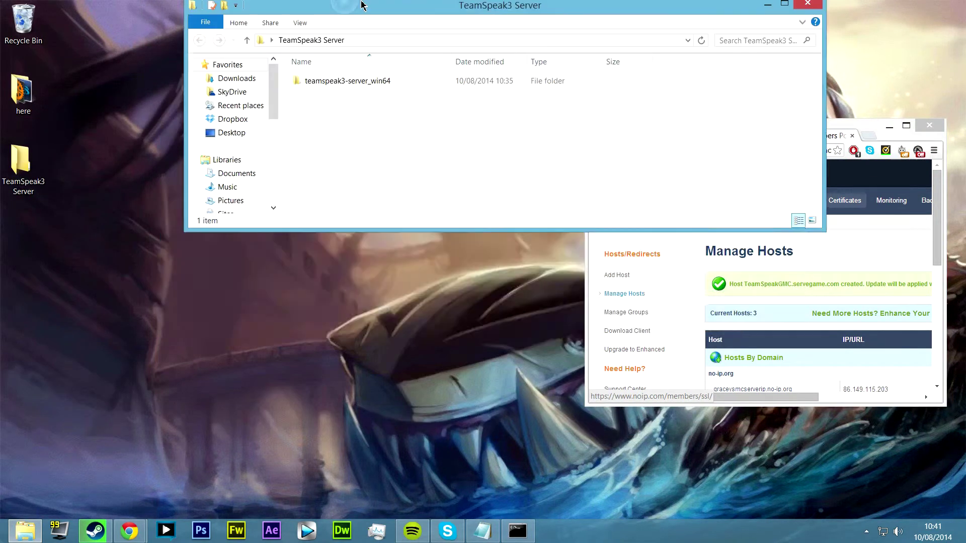
double_click(180, 86)
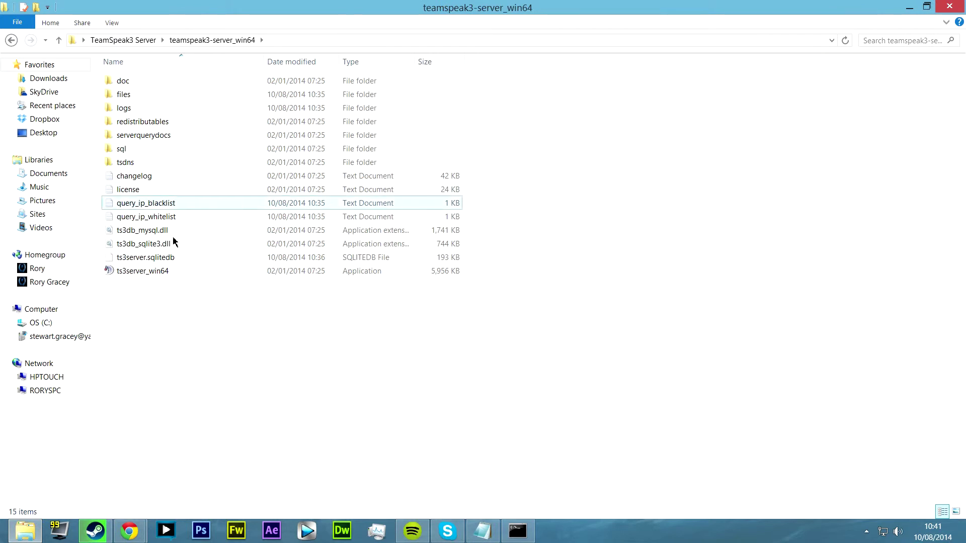
left_click(152, 273)
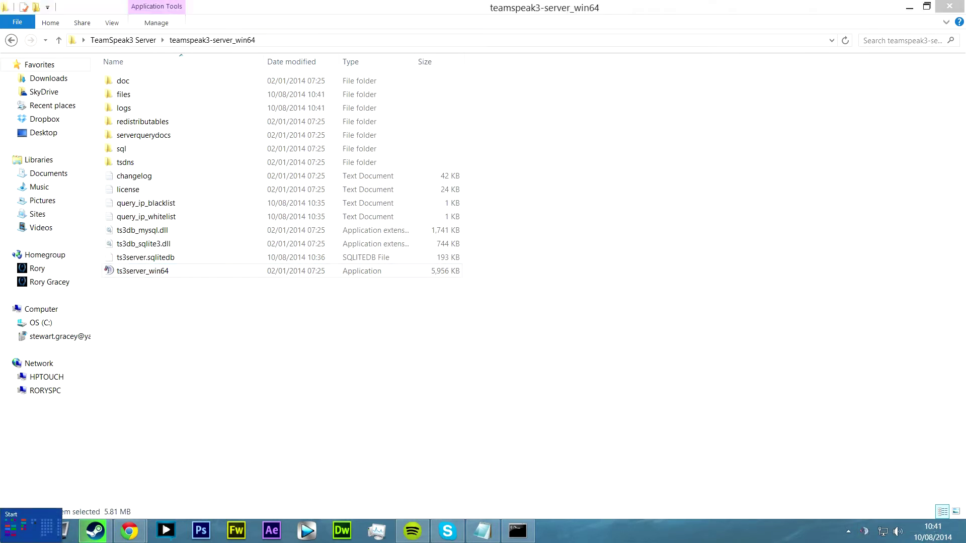
- Search Windows for the TeamSpeak client, launch it, and decline the update to TeamSpeak 3.0.16
left_click(6, 538)
mouse_move(959, 443)
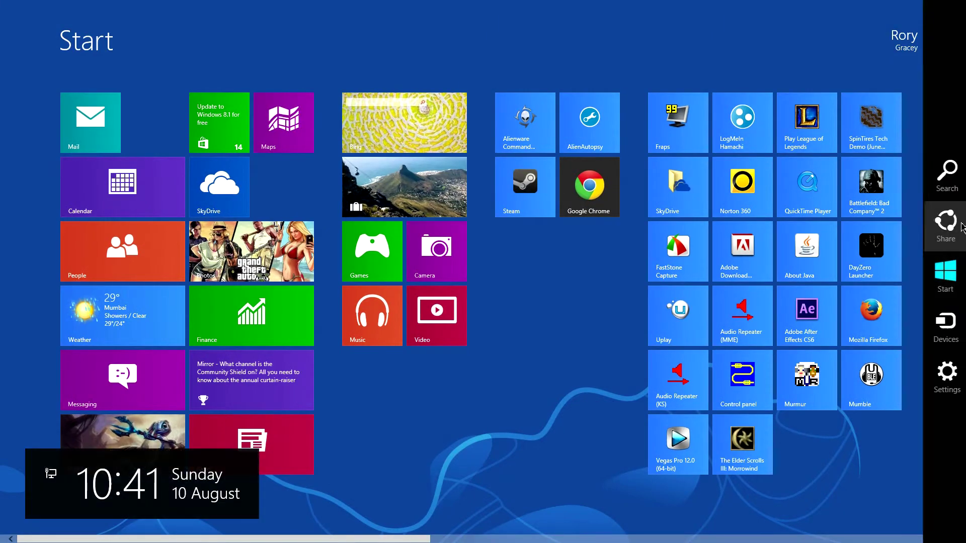
left_click(953, 176)
type("trema")
key("BackSpace")
key("BackSpace")
type("am")
key("BackSpace")
key("BackSpace")
key("BackSpace")
key("BackSpace")
type("eamspea")
key("Return")
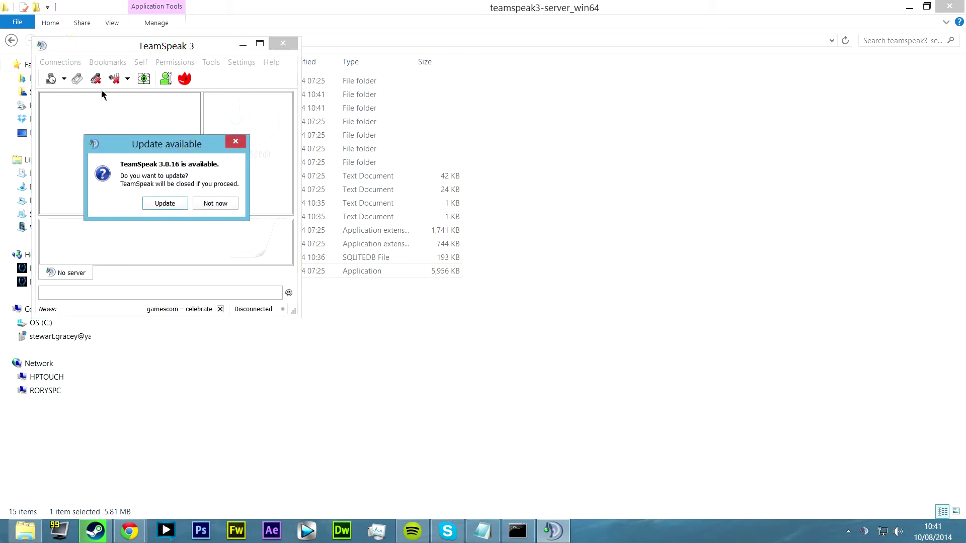
left_click(217, 204)
- Connect the TeamSpeak client to the server address teamspeakgmc.servegame.com, keeping the existing nickname and no server password
left_click(52, 61)
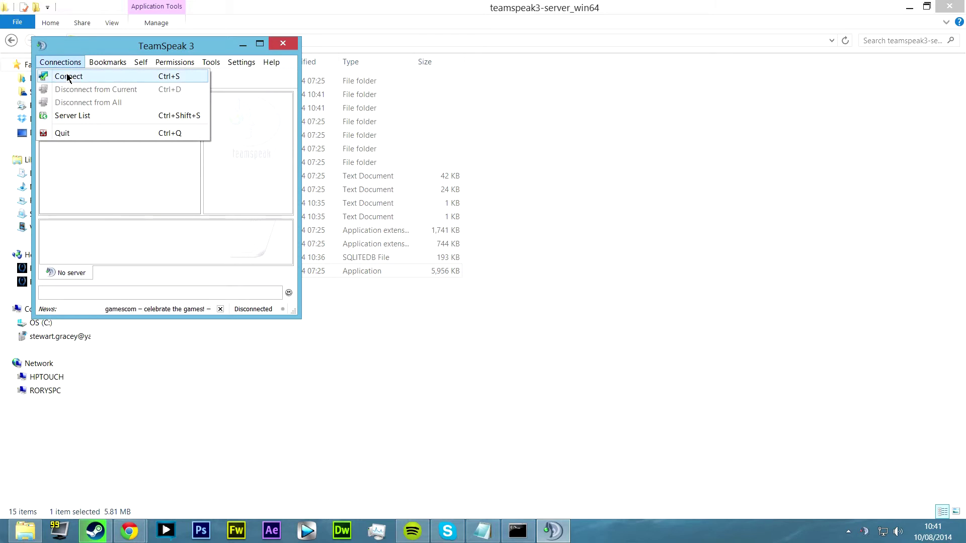
left_click(71, 80)
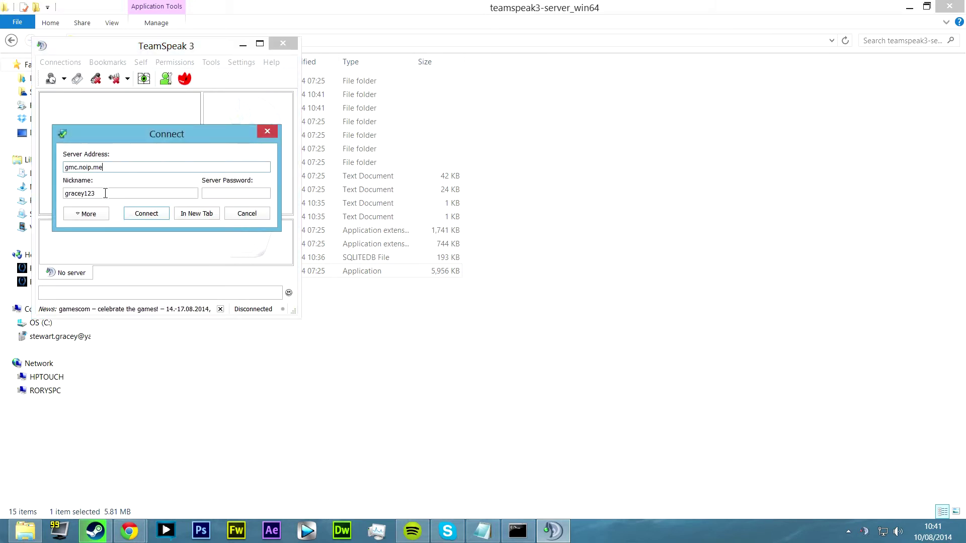
key("ctrl+a")
key("ctrl+v")
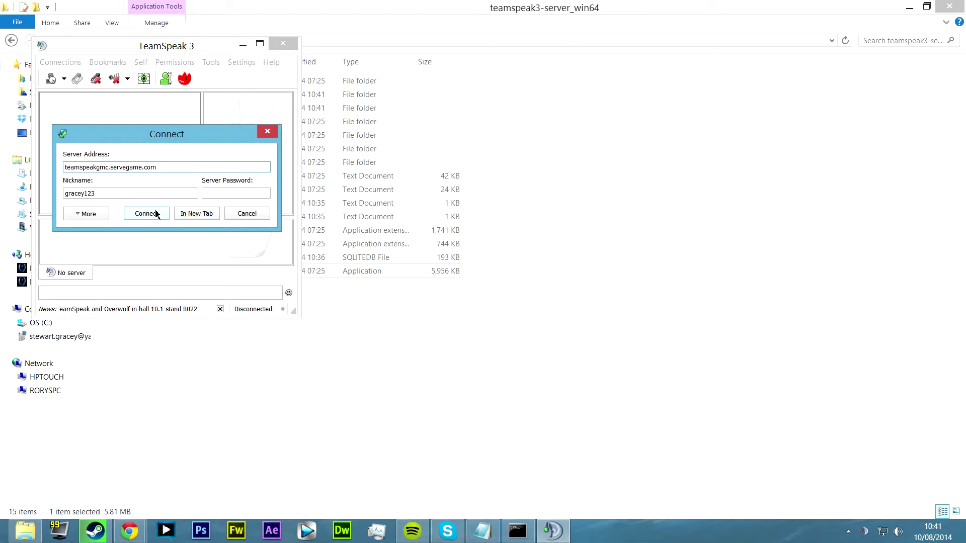
left_click(126, 216)
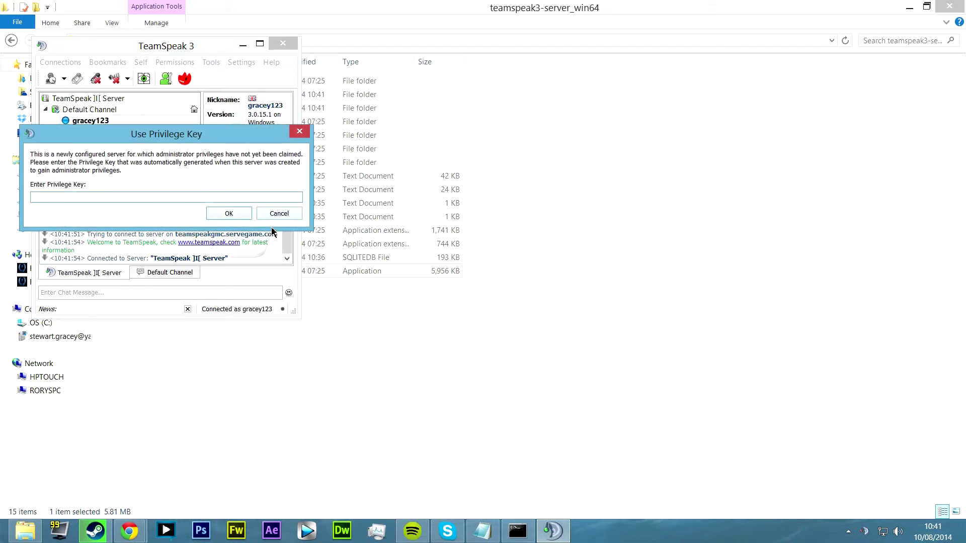
- Move the privilege key prompt aside and look through the server folder's changelog file for the key
left_click_drag(145, 144, 433, 164)
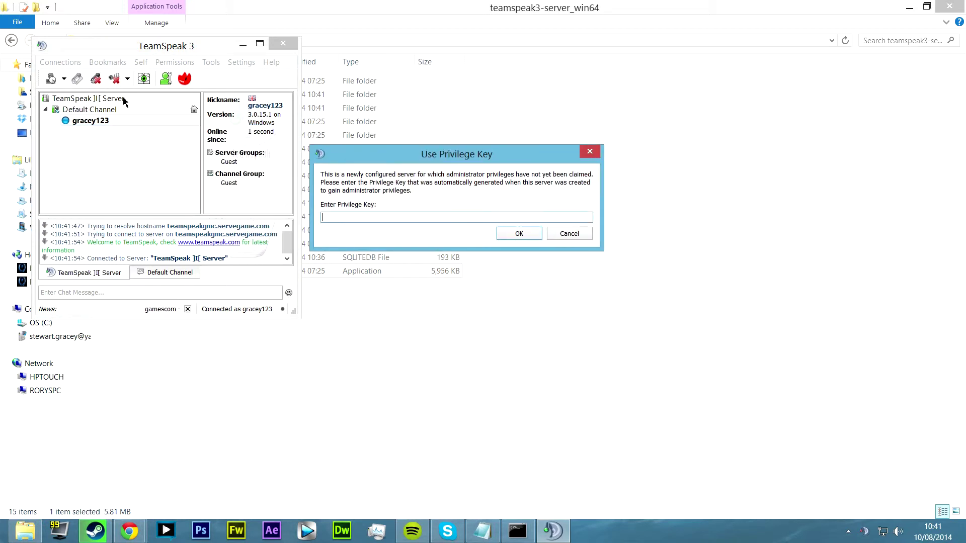
left_click(795, 360)
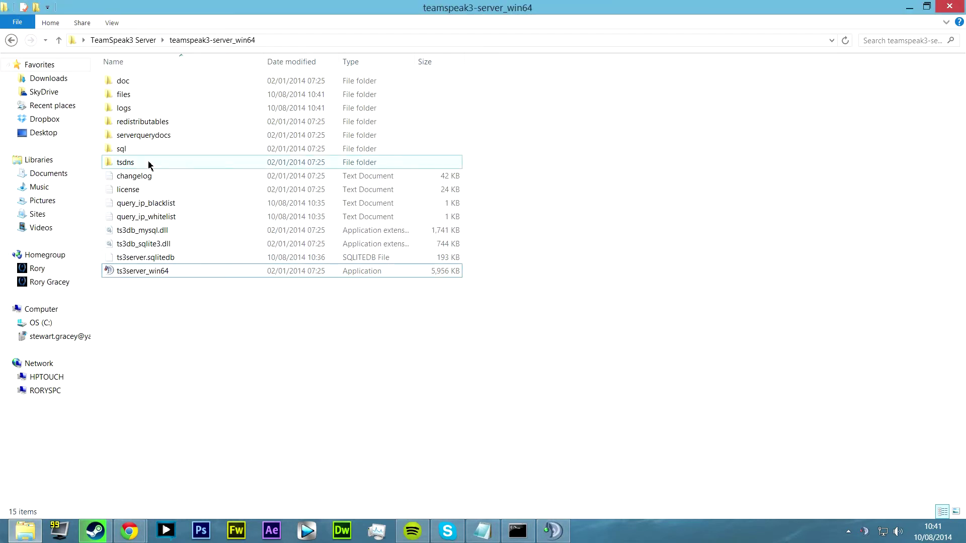
double_click(141, 177)
scroll(691, 246, "down", 6)
scroll(690, 246, "down", 10)
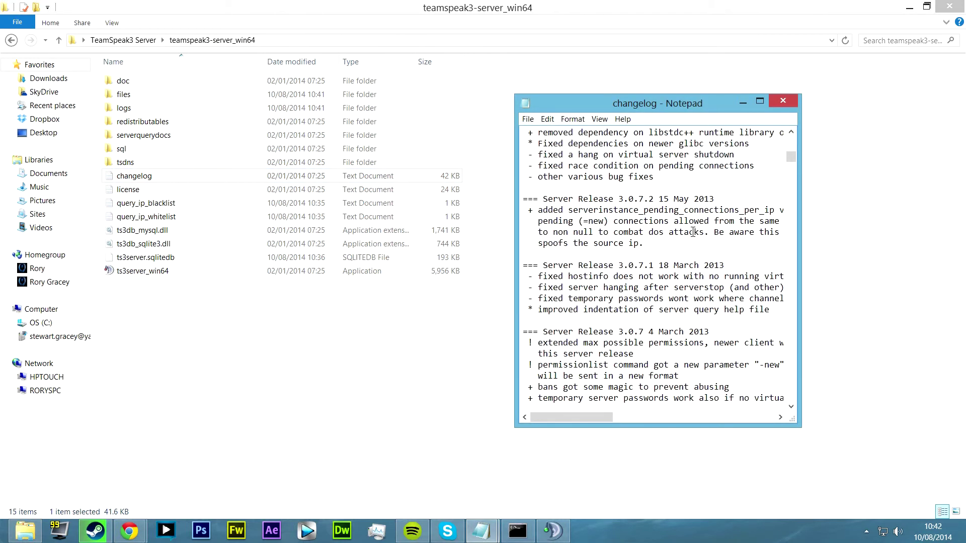
left_click(790, 104)
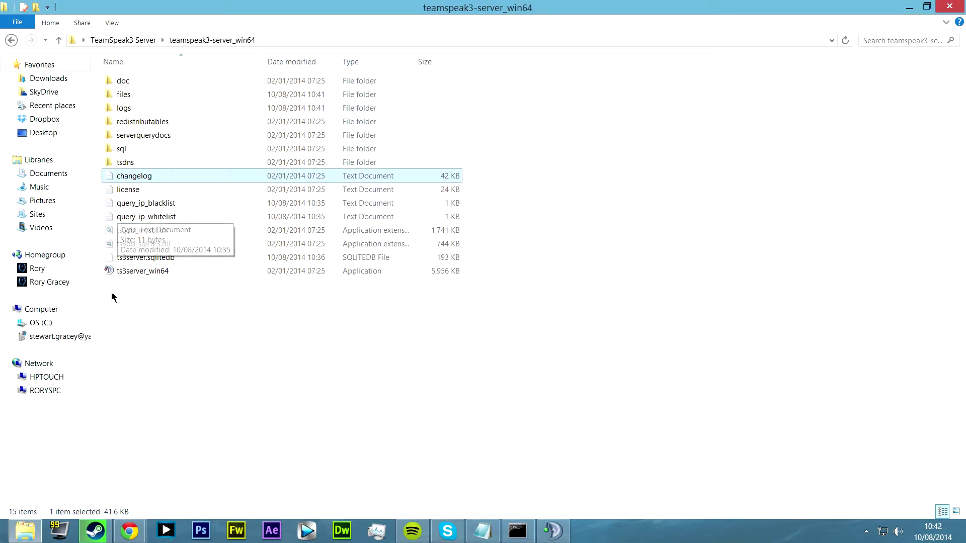
- Read through the privilegekey_guide document in the doc folder for information on the privilege key
double_click(134, 82)
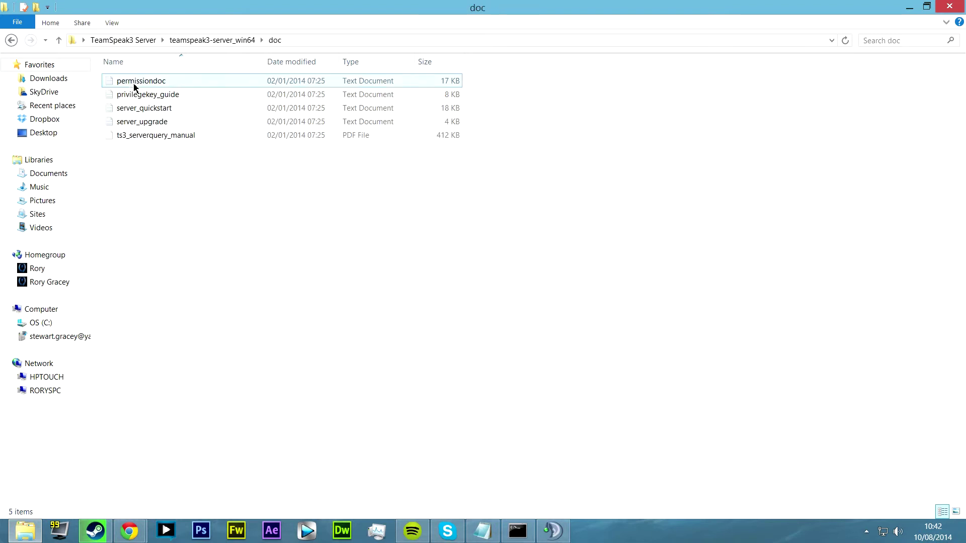
left_click(174, 96)
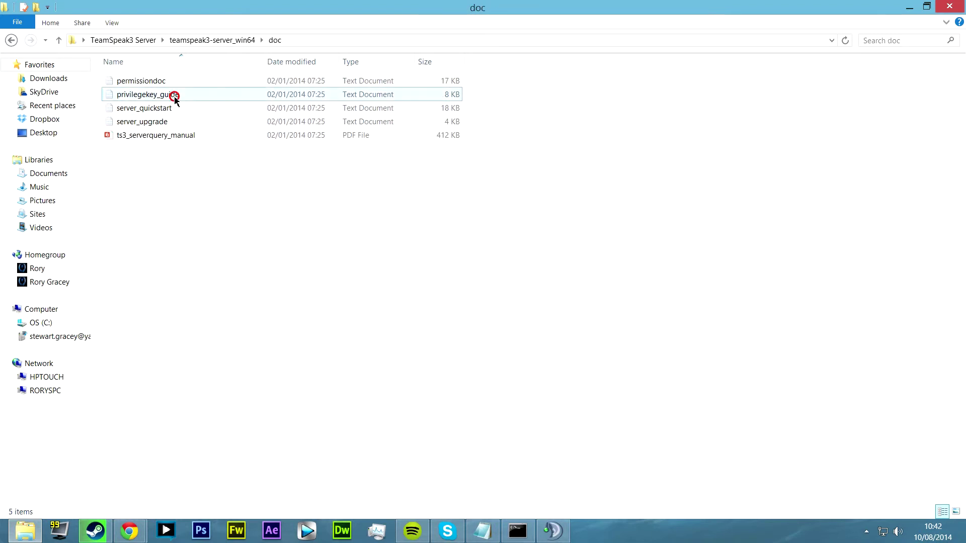
double_click(175, 97)
left_click(759, 102)
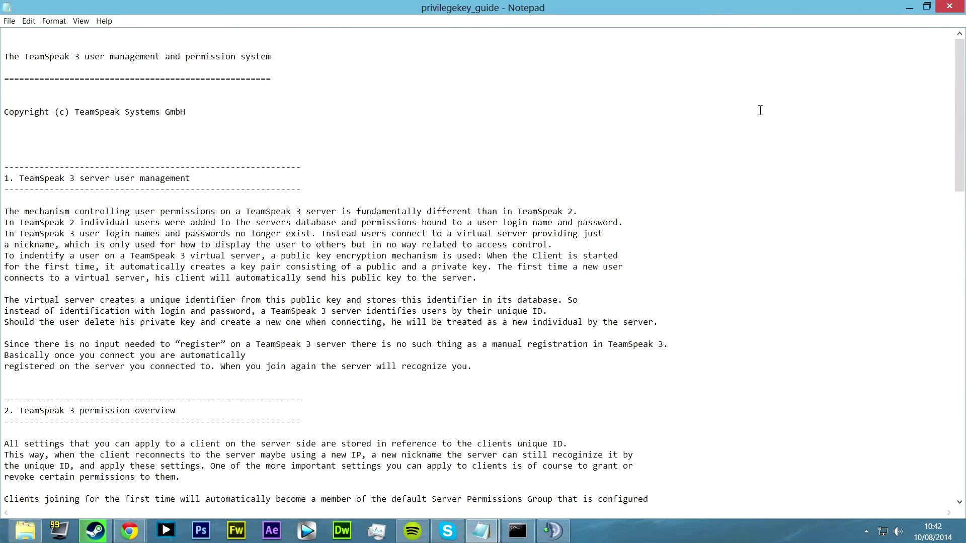
scroll(529, 319, "down", 20)
scroll(529, 319, "down", 1)
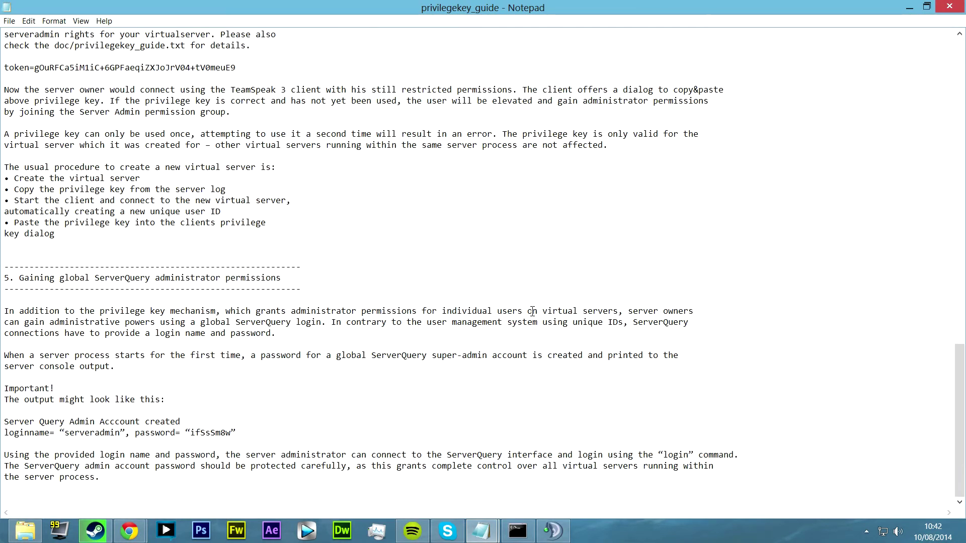
scroll(527, 323, "up", 20)
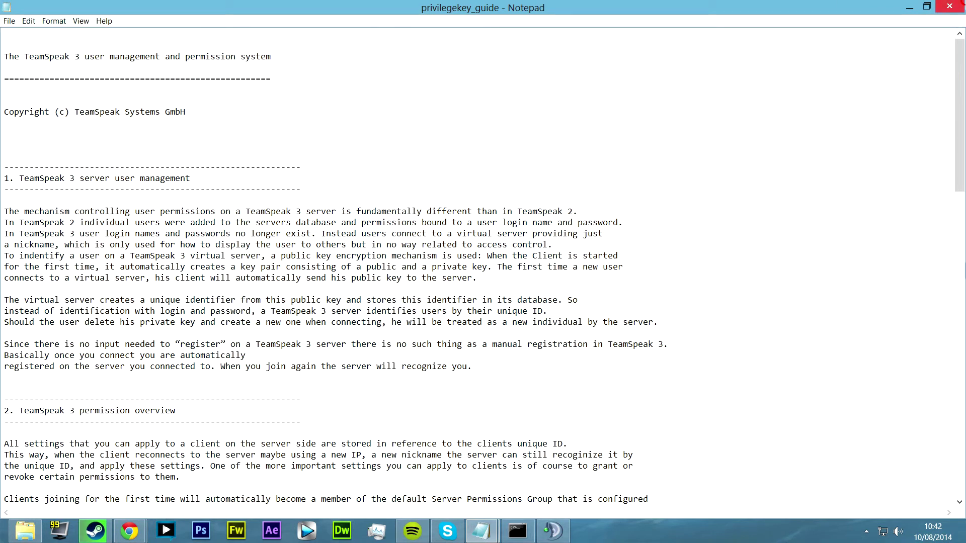
key("alt+Tab")
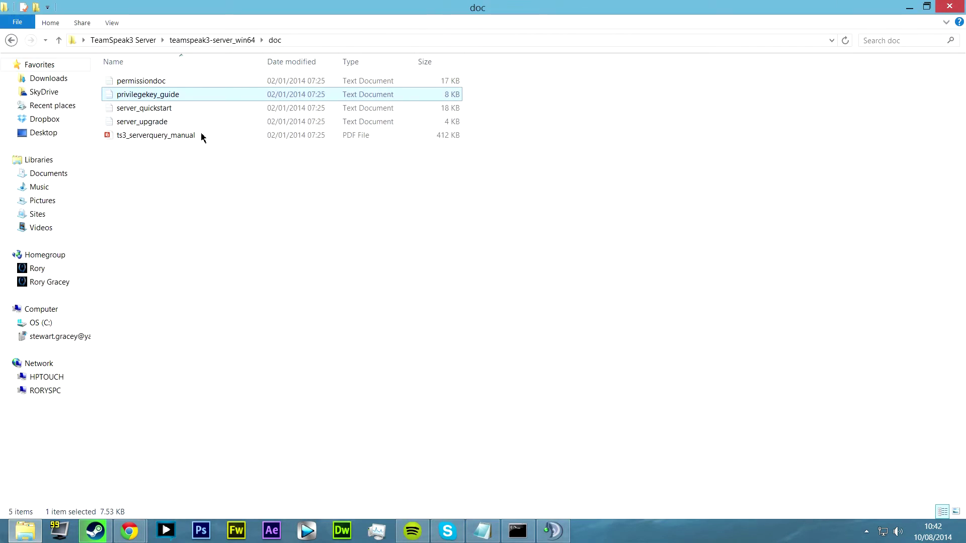
- Look through the permissiondoc file for the privilege key, close it, and return to TeamSpeak's privilege key prompt
left_click(172, 85)
double_click(172, 89)
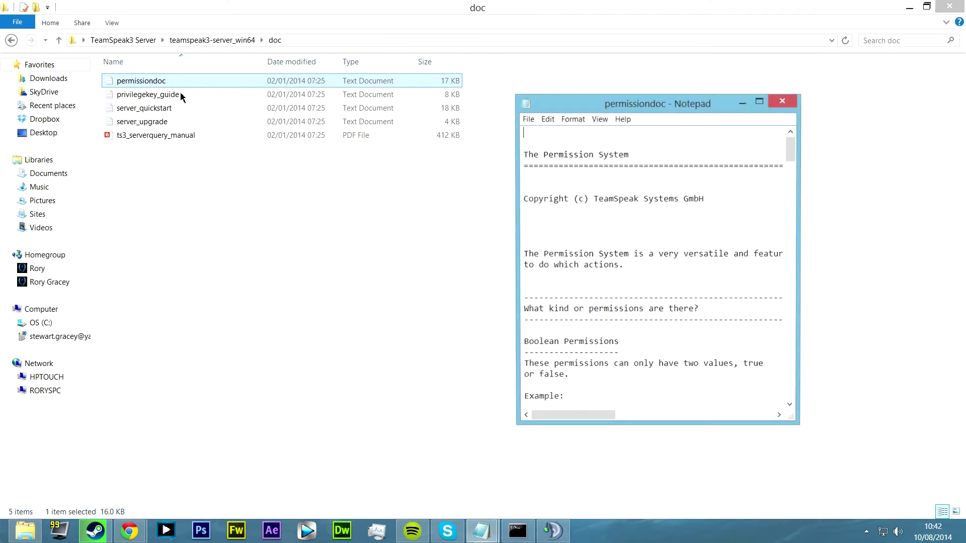
scroll(723, 250, "down", 20)
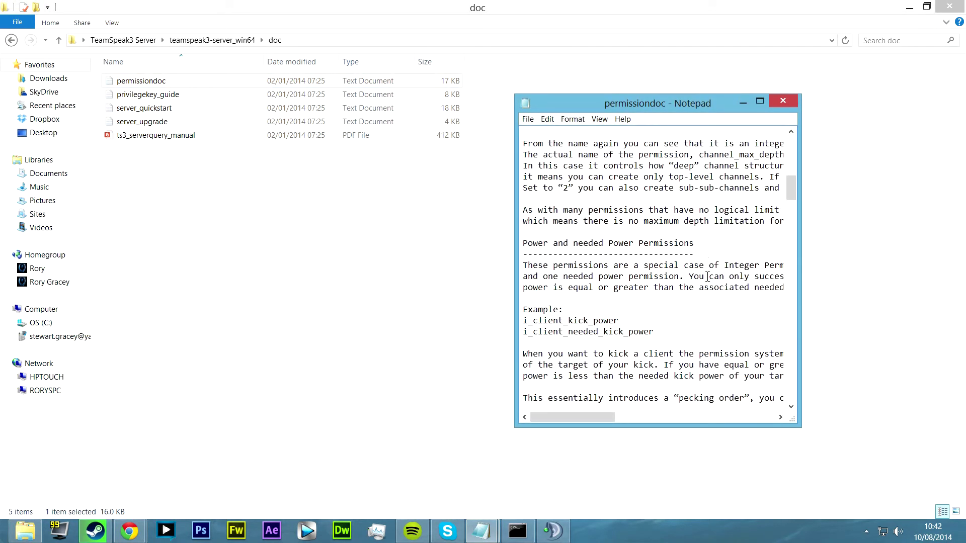
scroll(705, 284, "down", 8)
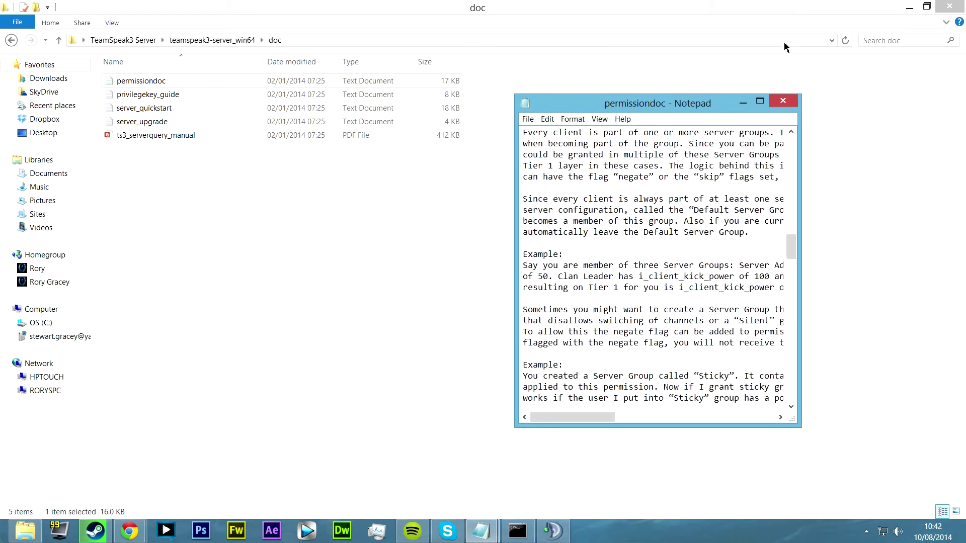
left_click(783, 101)
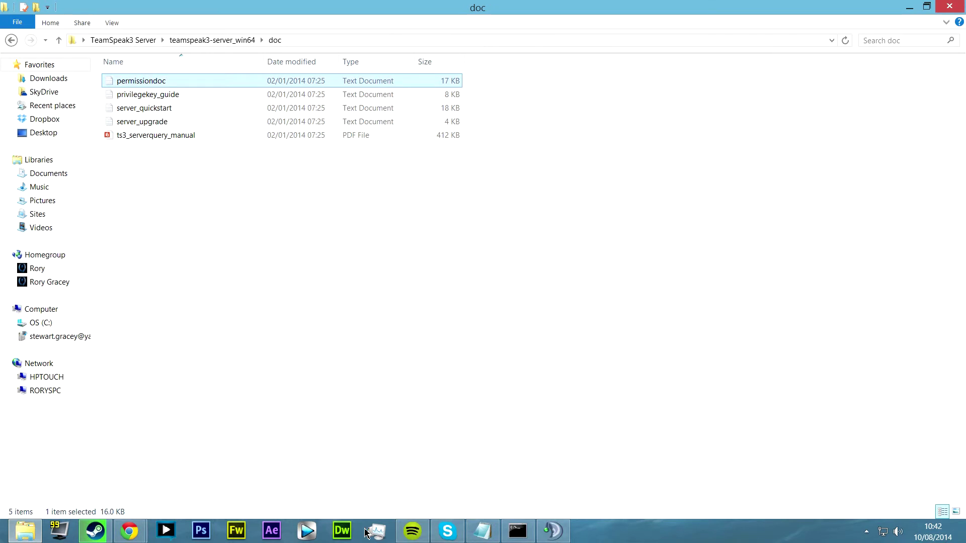
left_click(553, 530)
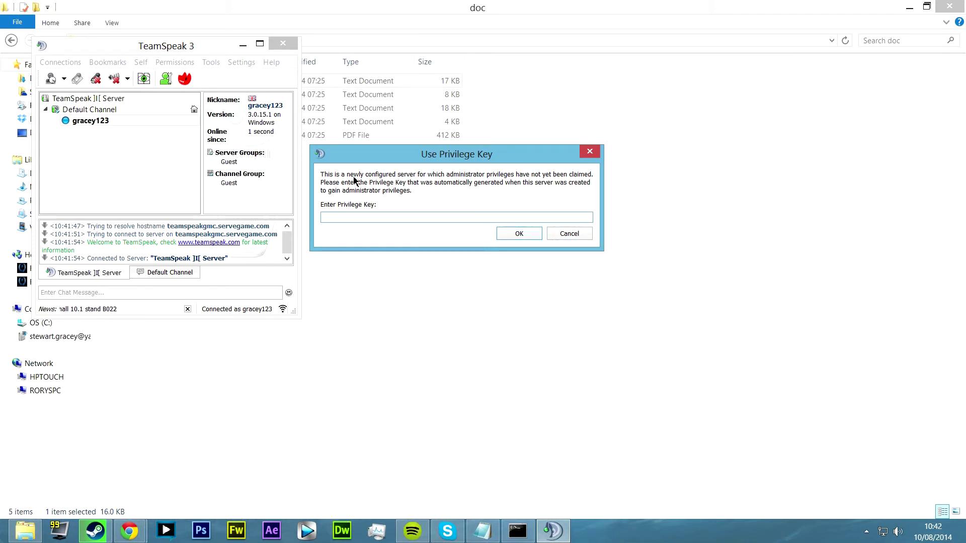
- Dismiss the privilege key prompt without entering a key, and arrange the doc folder and TeamSpeak windows on the desktop
left_click(561, 238)
left_click_drag(346, 7, 557, 104)
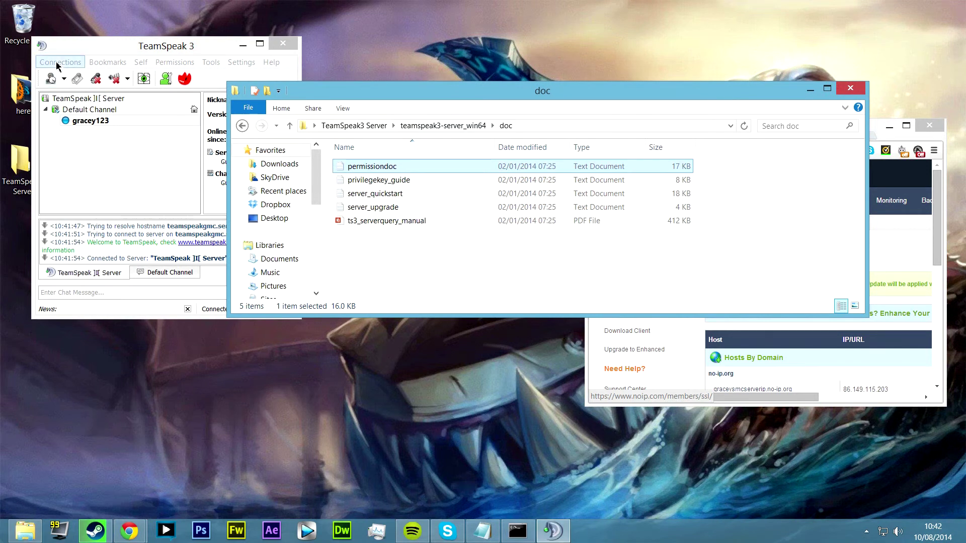
left_click(108, 62)
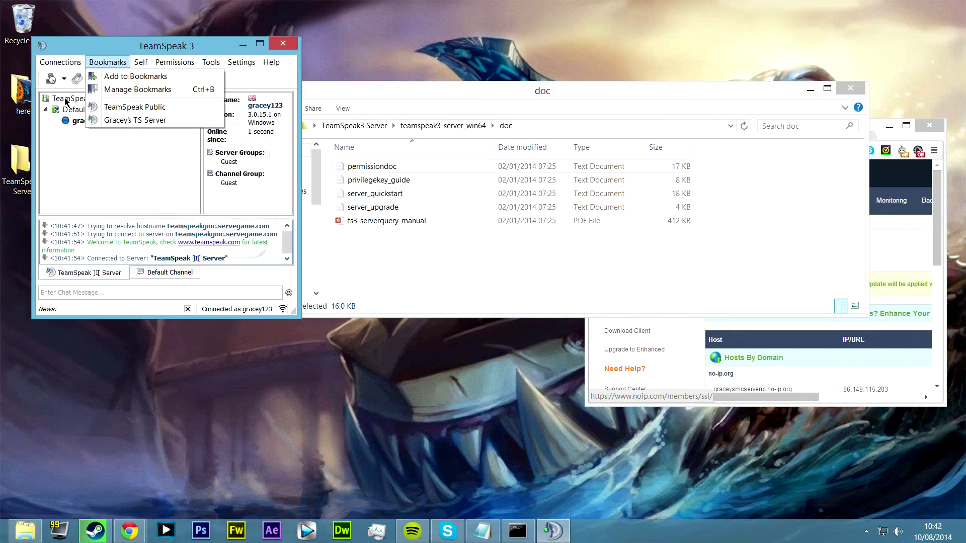
left_click(99, 182)
key("Up")
left_click_drag(155, 47, 261, 66)
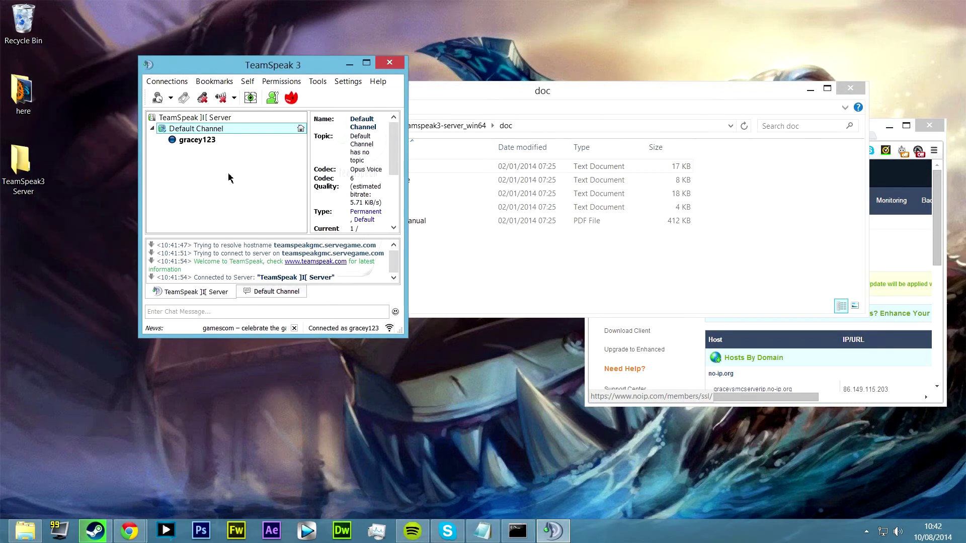
- Disconnect the TeamSpeak client from the current server and shut down the TeamSpeak server running in the background
left_click(160, 83)
left_click(171, 104)
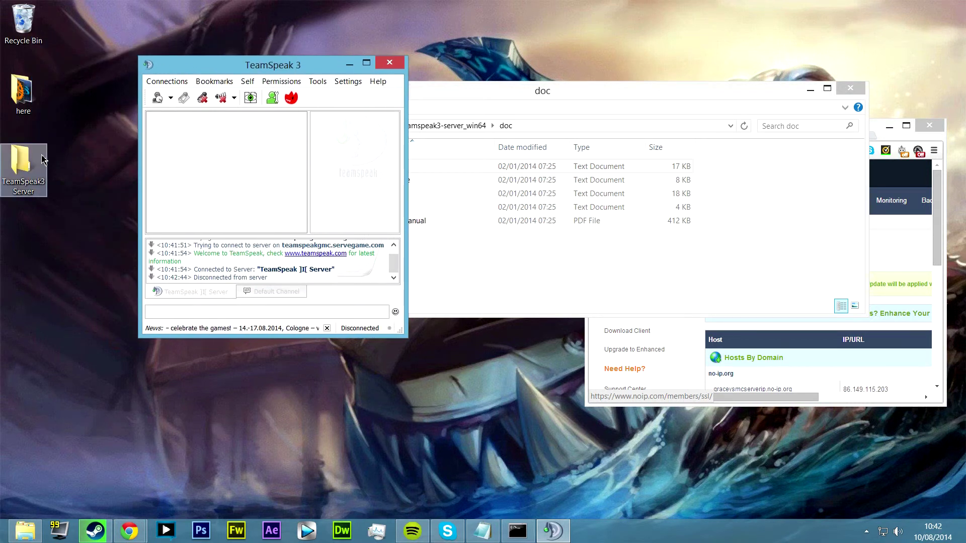
left_click(867, 532)
right_click(885, 471)
left_click(912, 508)
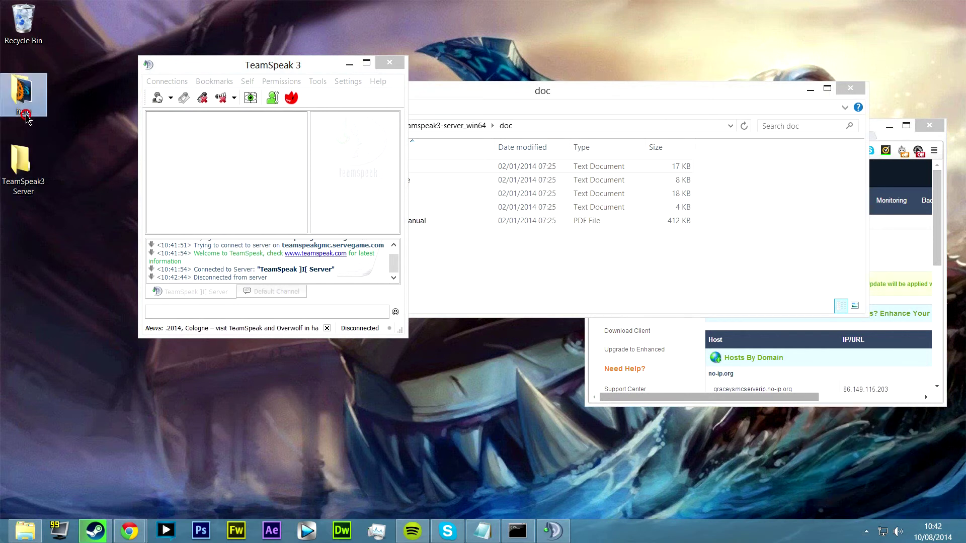
- Launch ts3server_win64 from the teamspeak3-server_win64 folder inside here > Team Speak Sever
double_click(22, 93)
double_click(588, 106)
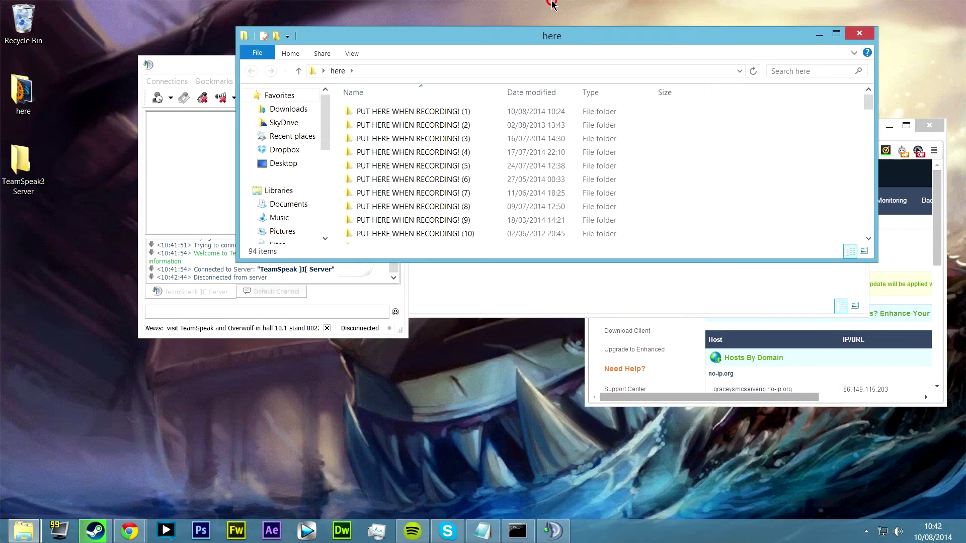
double_click(176, 379)
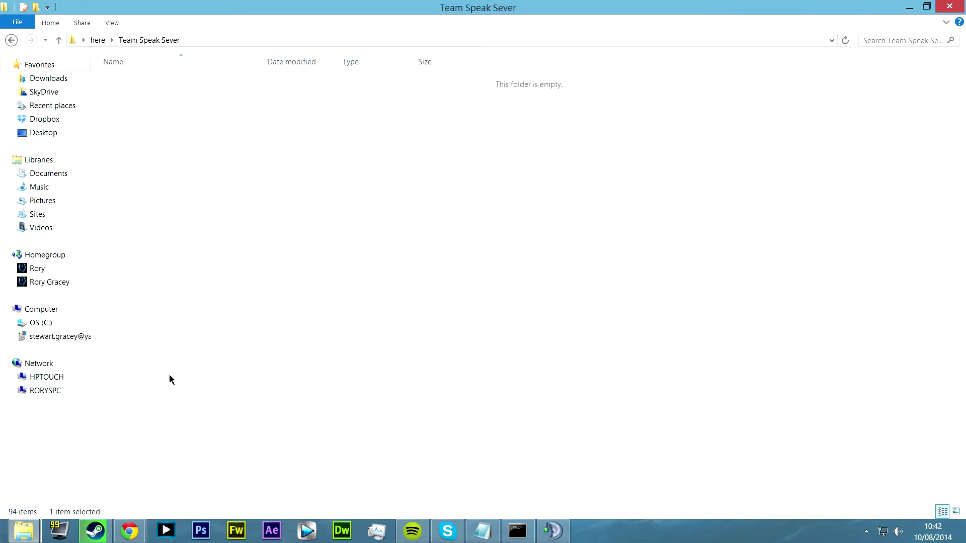
double_click(144, 82)
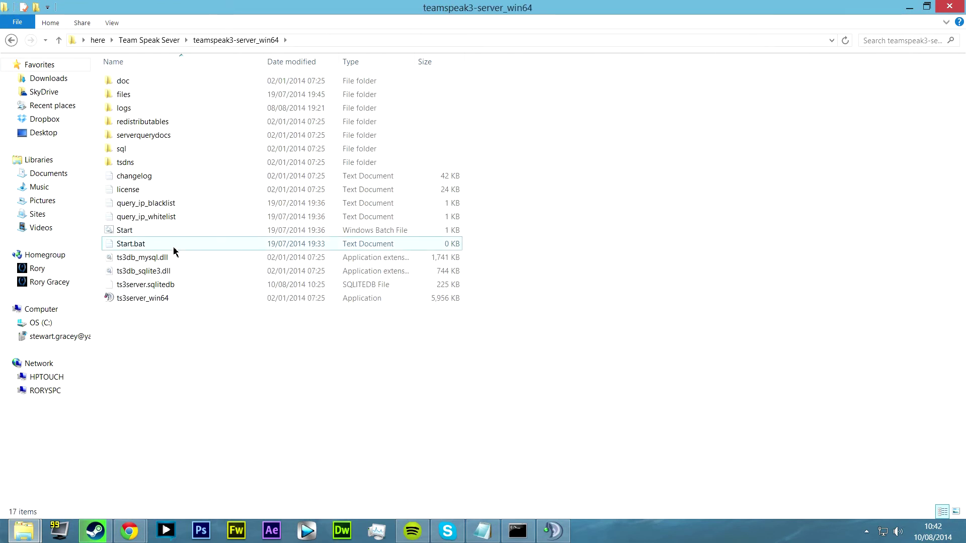
double_click(159, 300)
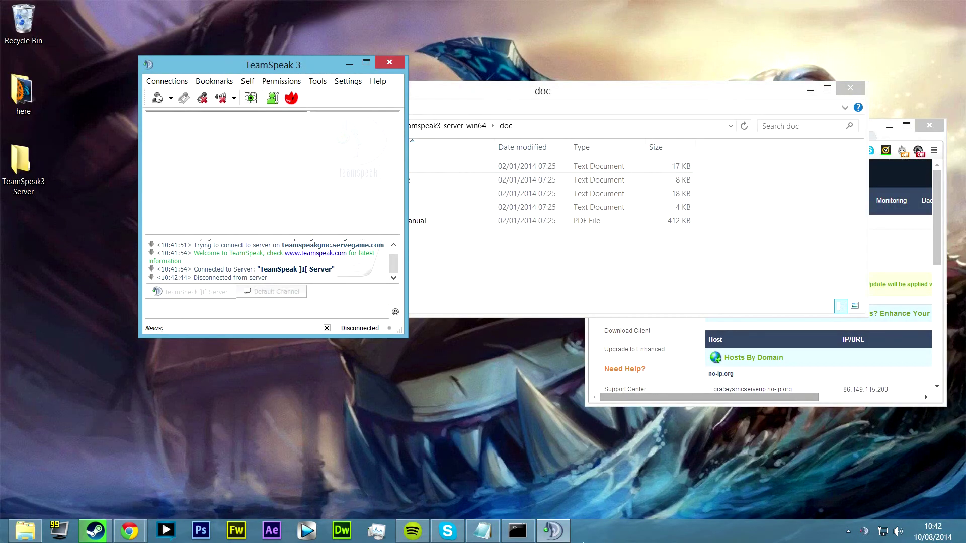
- Connect the TeamSpeak client to the server address GMC.noip.me and check the matching host in the No-IP host list
left_click(172, 80)
left_click(174, 93)
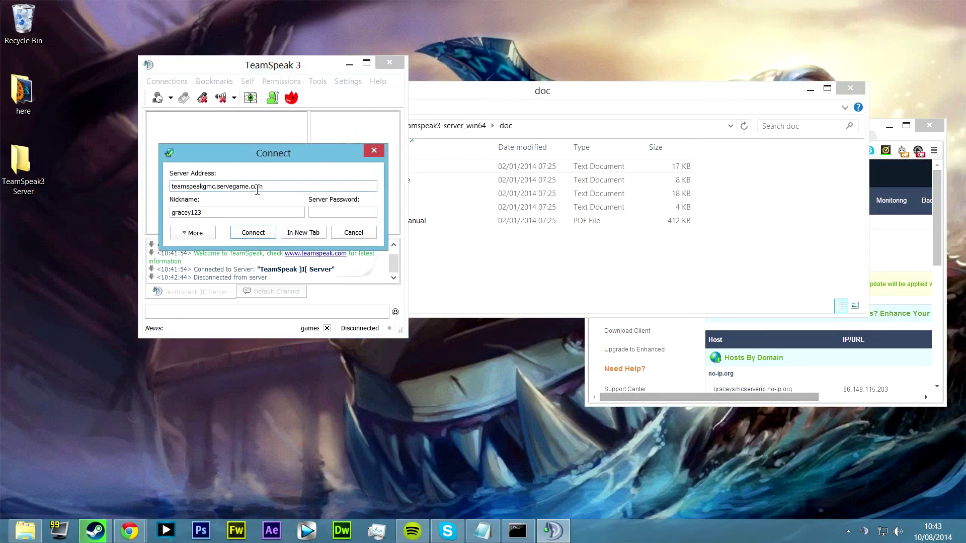
type("GM")
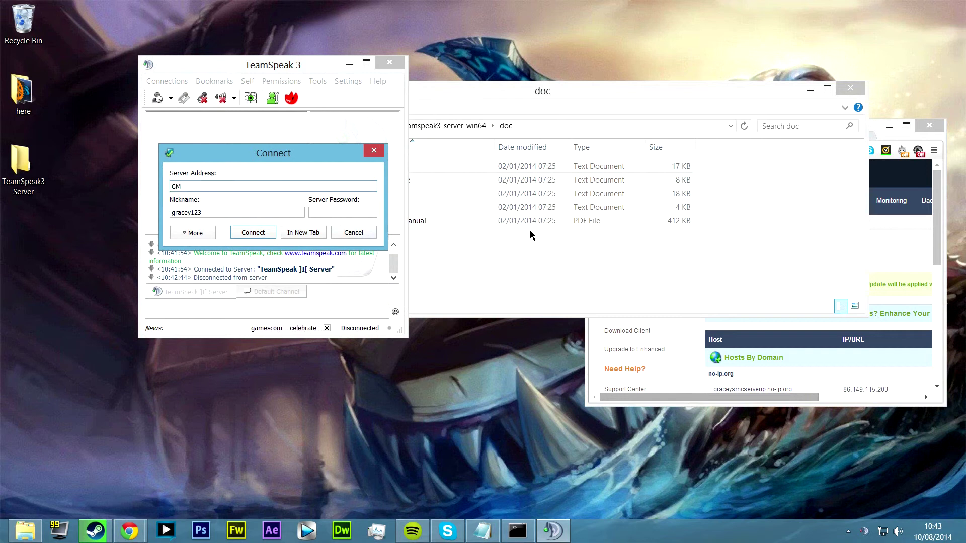
type("C.noip")
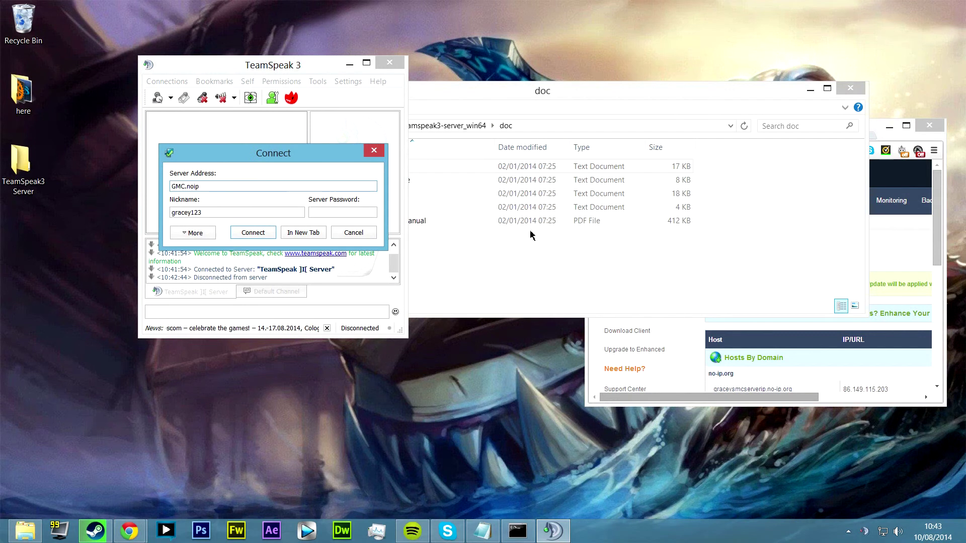
type(".me")
key("Return")
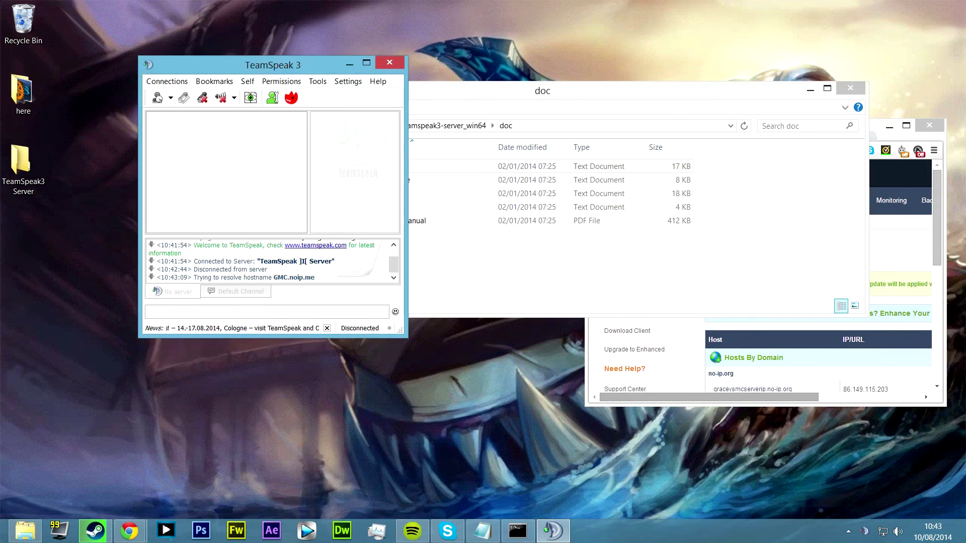
left_click(829, 327)
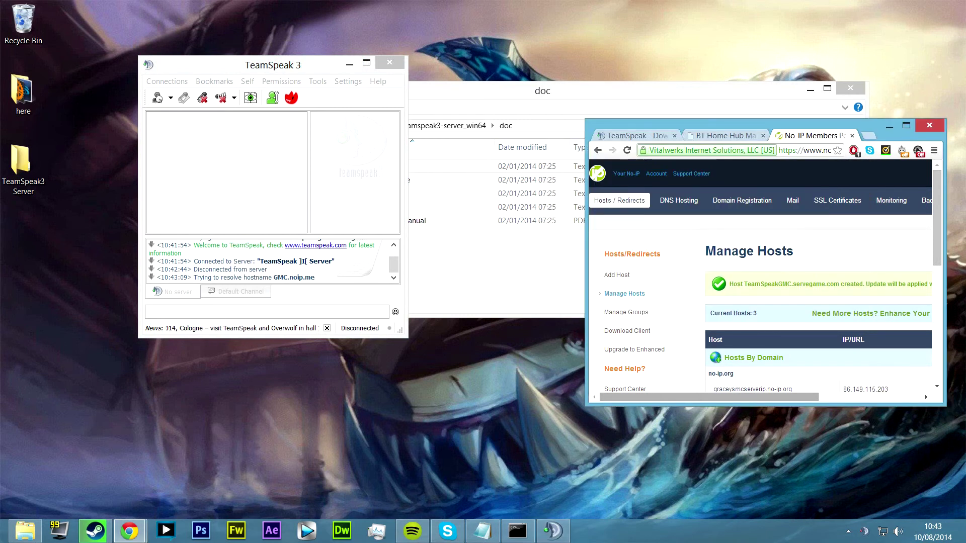
scroll(829, 313, "down", 2)
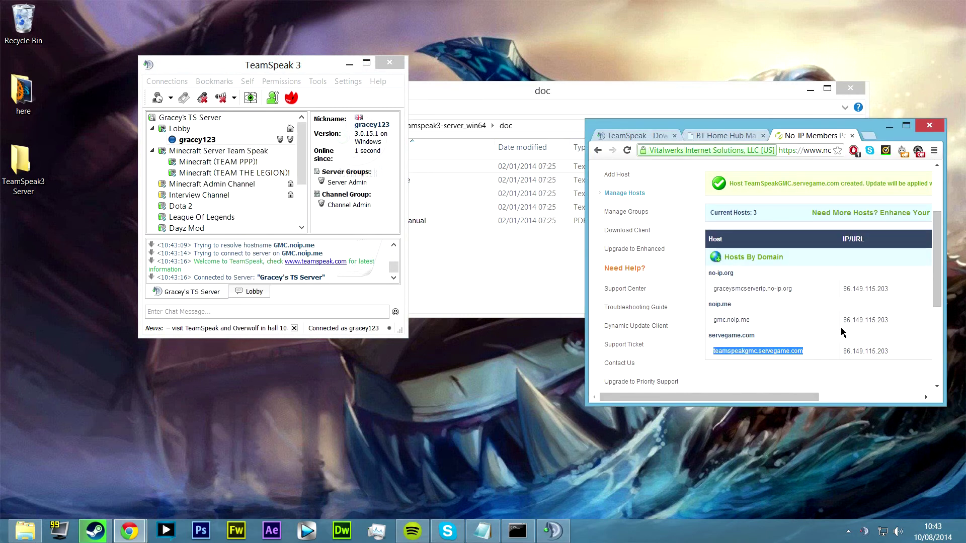
- Maximize the TeamSpeak window and try out the Minecraft Admin Channel, Interview Channel and Minecraft Server Team Speak channels
double_click(258, 72)
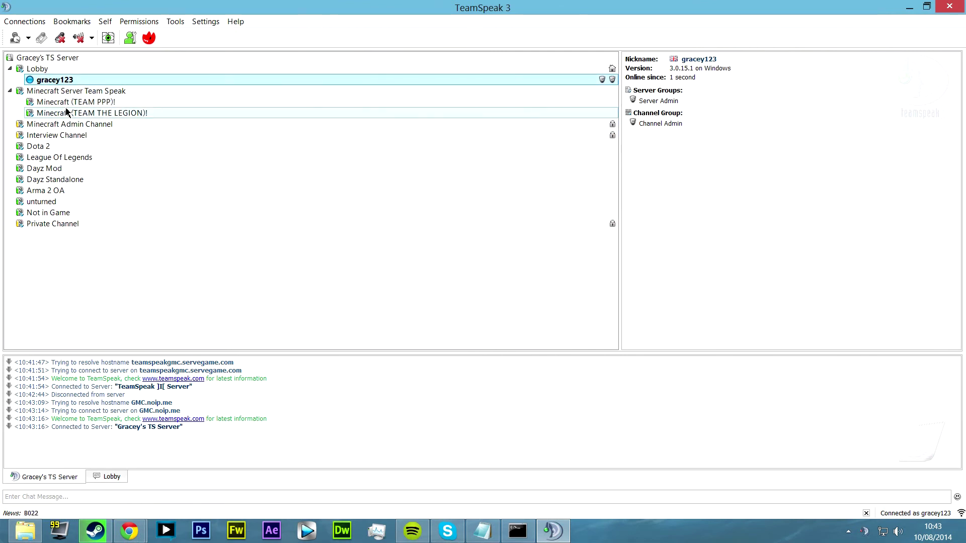
double_click(51, 125)
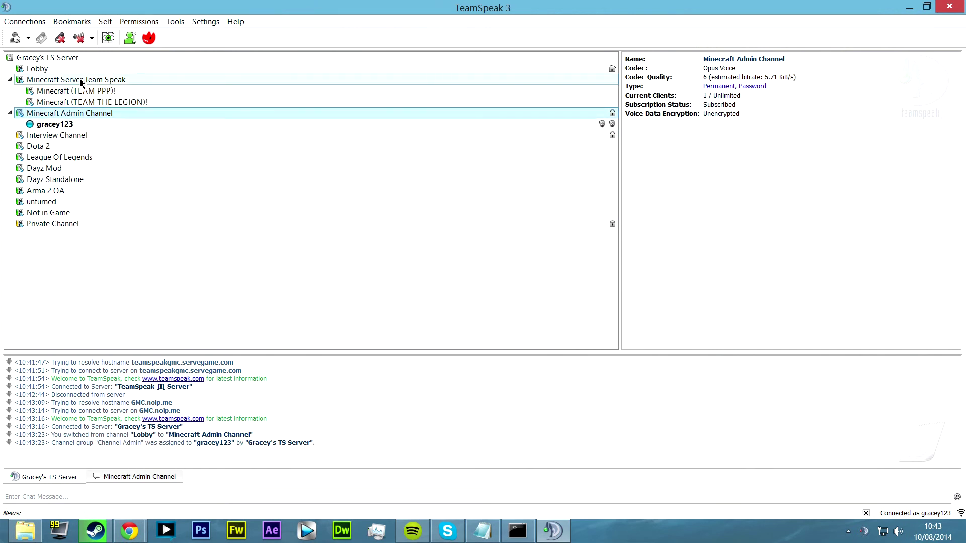
double_click(69, 135)
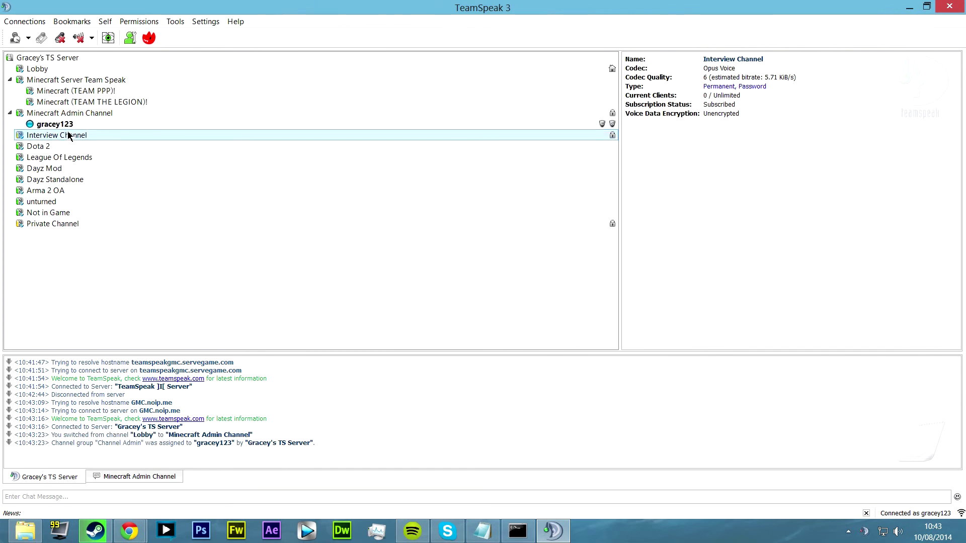
double_click(77, 80)
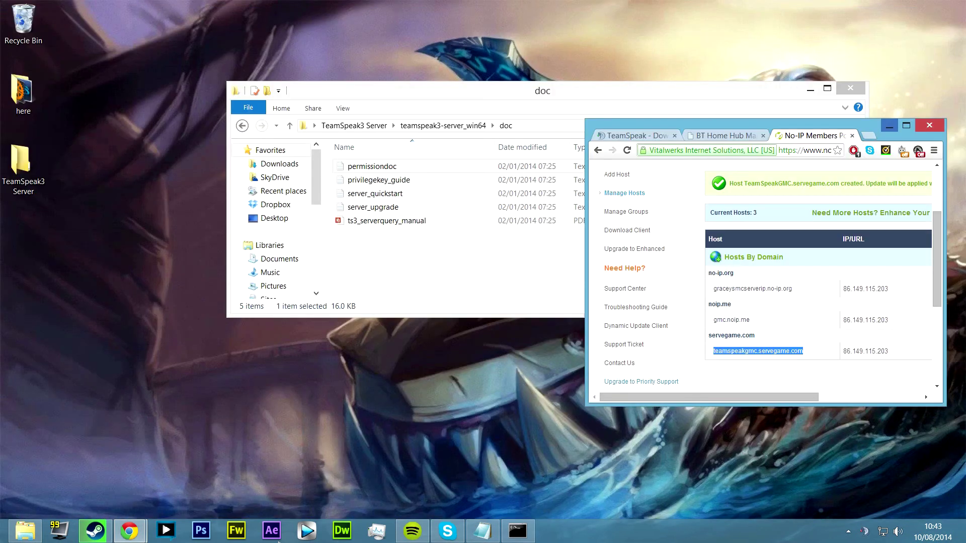
- Close the doc folder window and maximize the browser window showing the No-IP Manage Hosts page
left_click(627, 102)
left_click(851, 89)
left_click_drag(857, 123, 858, 1)
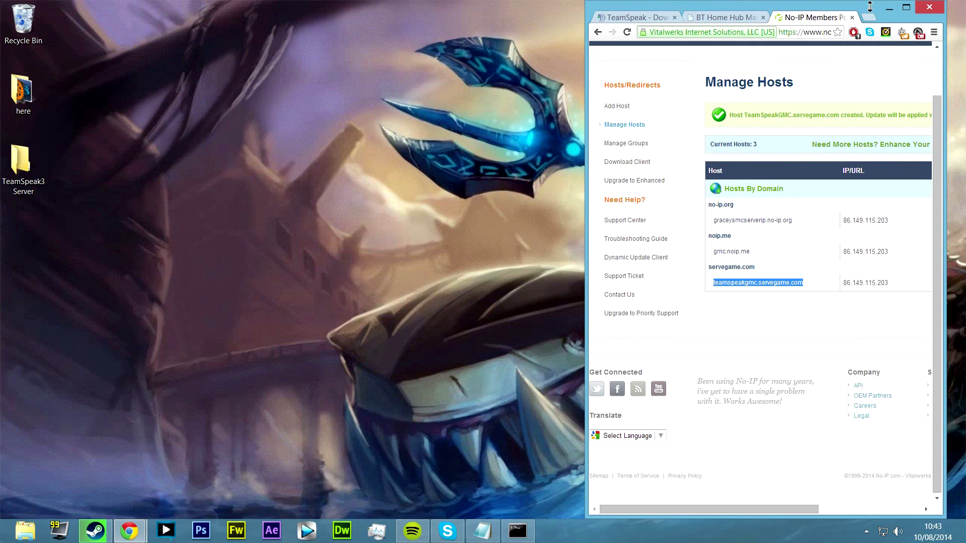
left_click(906, 7)
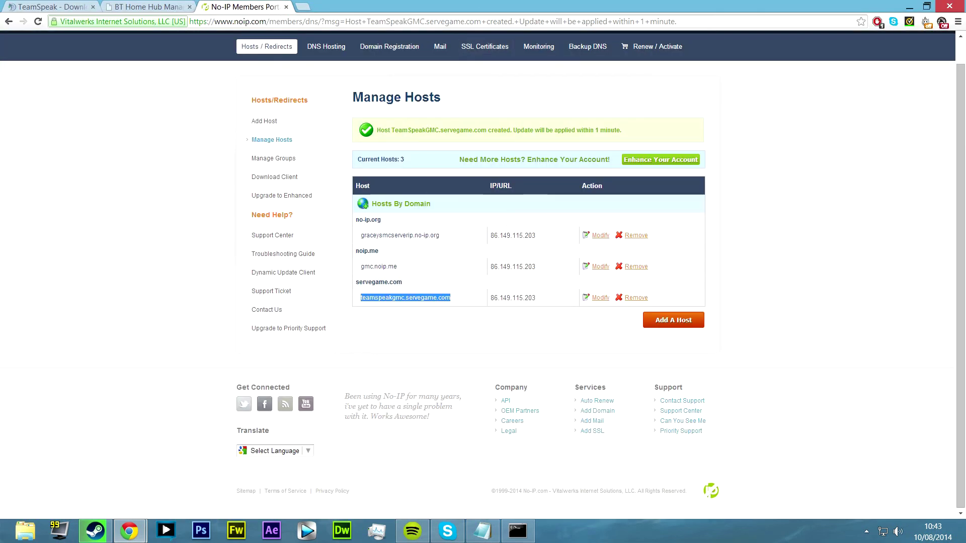